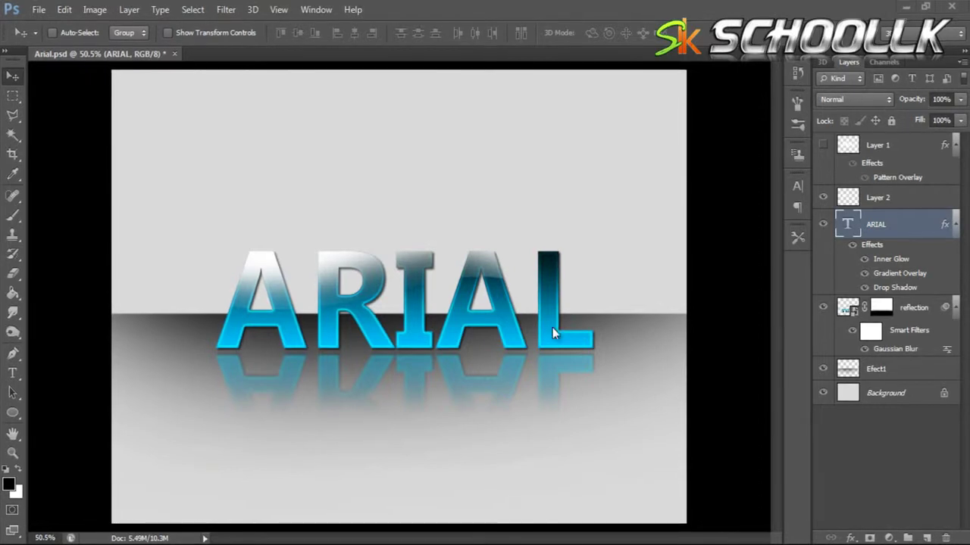
Create a new document named My Text FX, 1600 × 1200 pixels at 300 pixels/inch, RGB Color with a white background
scroll(362, 265, up, 2)
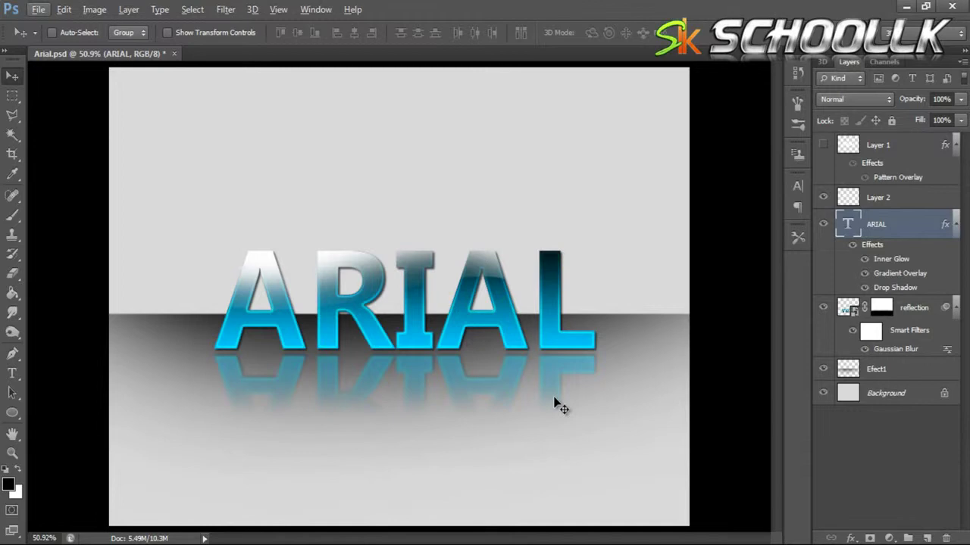
click(38, 9)
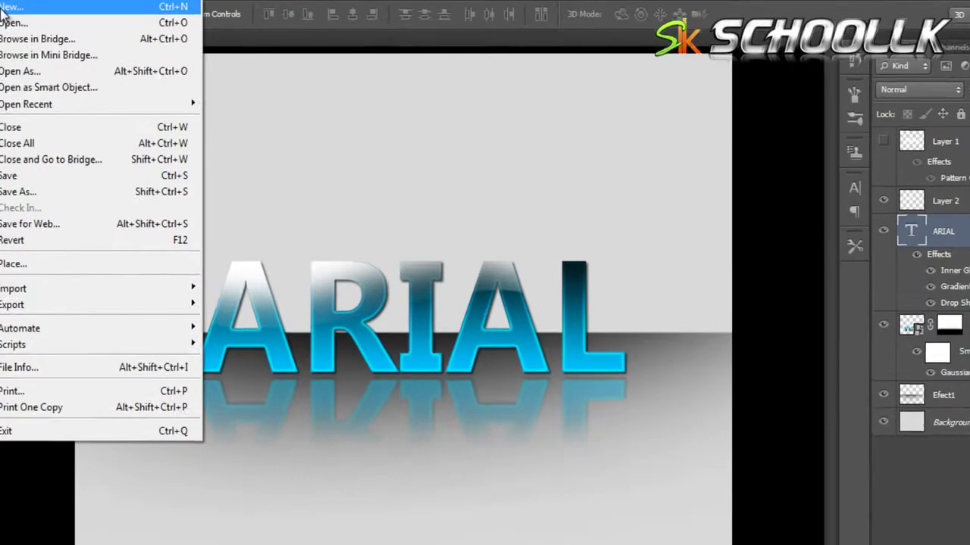
click(49, 25)
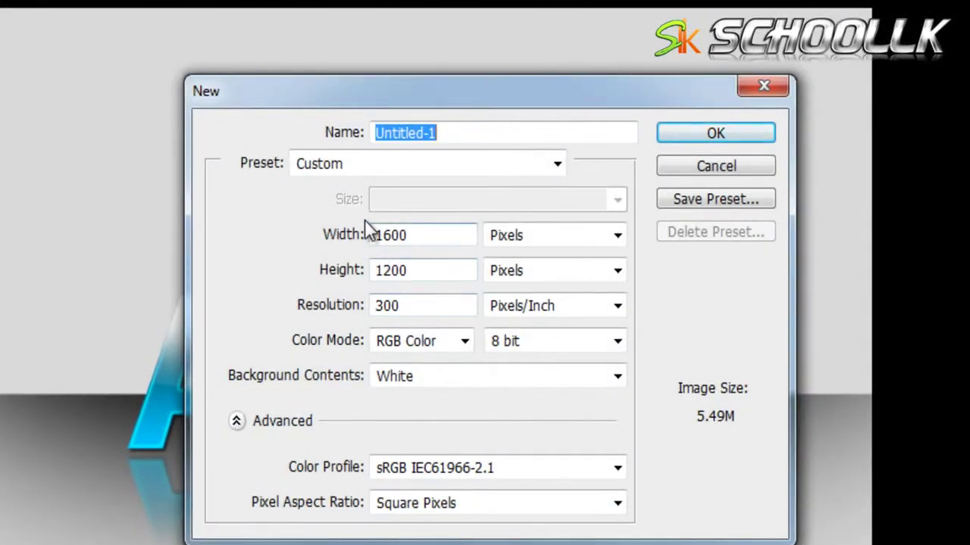
drag(376, 237, 413, 236)
drag(377, 271, 415, 272)
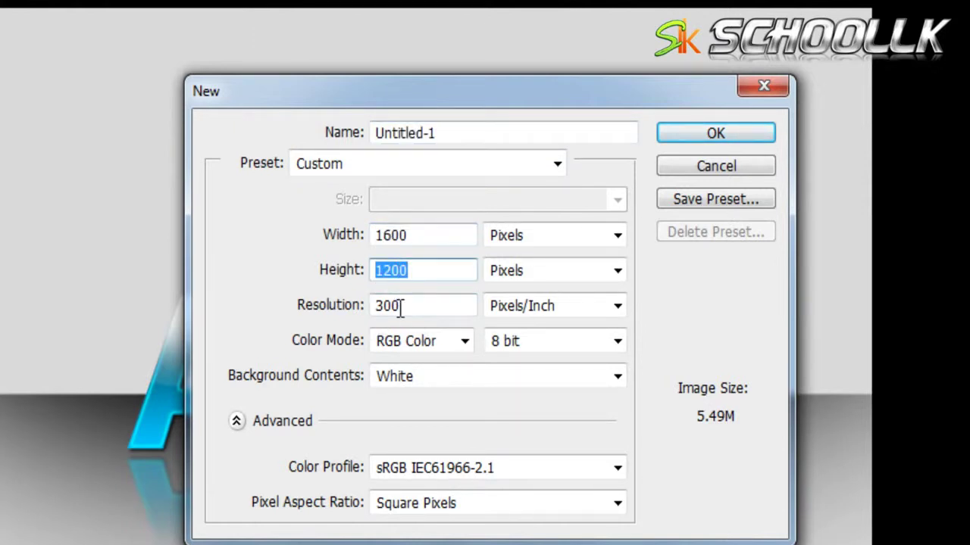
drag(521, 128, 211, 119)
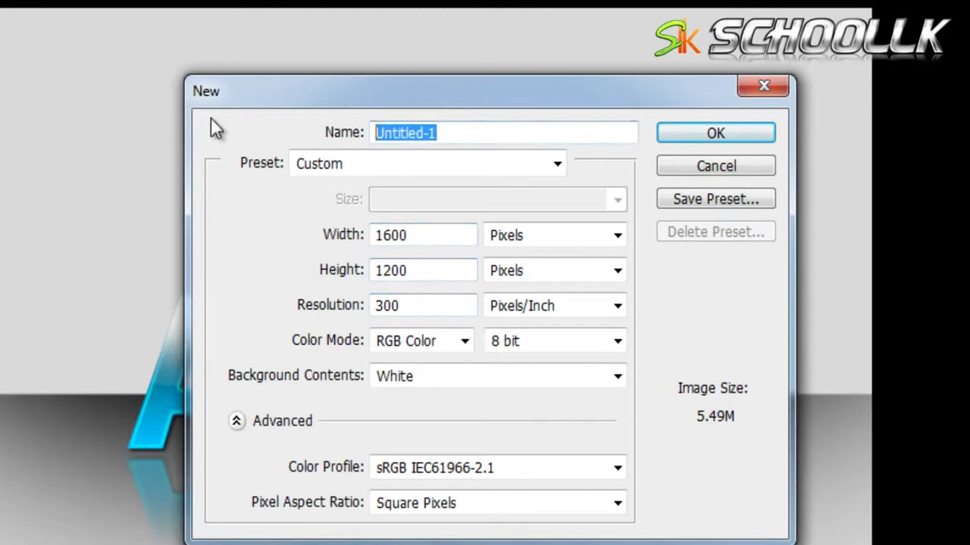
text(My Text FX)
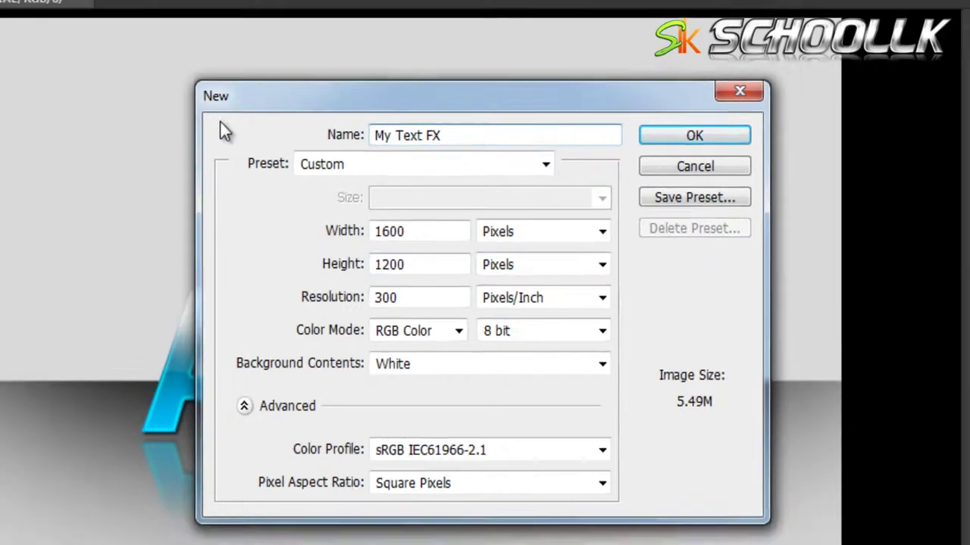
key(Return)
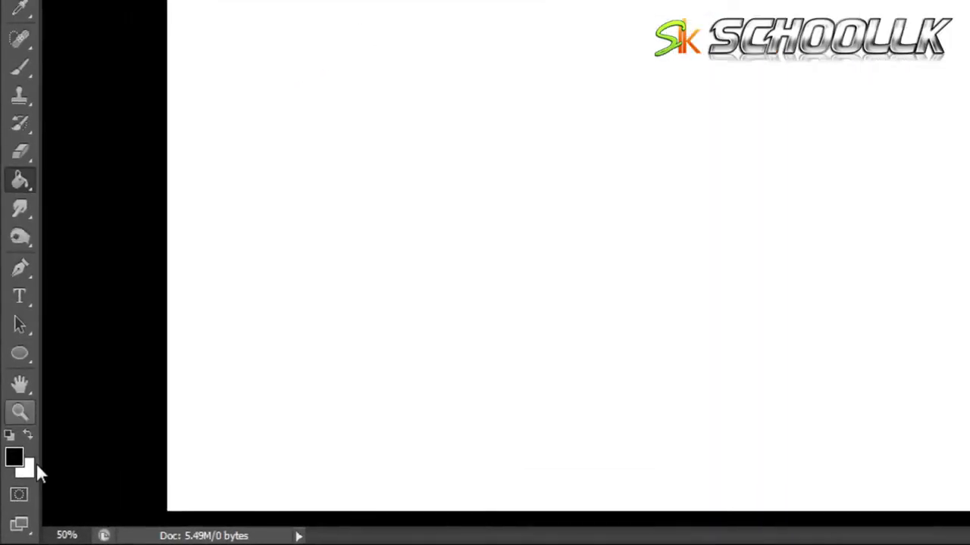
Set the foreground colour to light grey c4c4c4 and fill the Background layer with it using the Paint Bucket
click(7, 485)
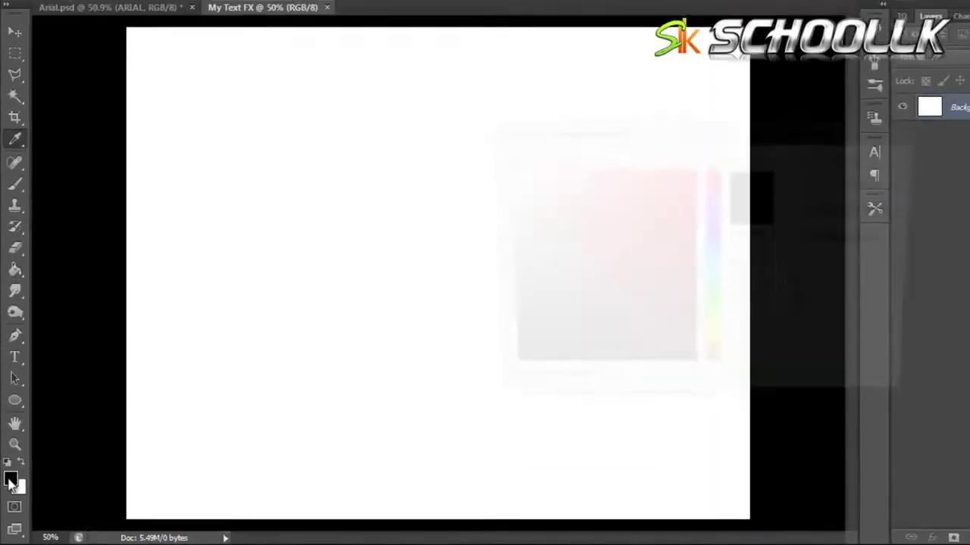
drag(547, 309, 507, 212)
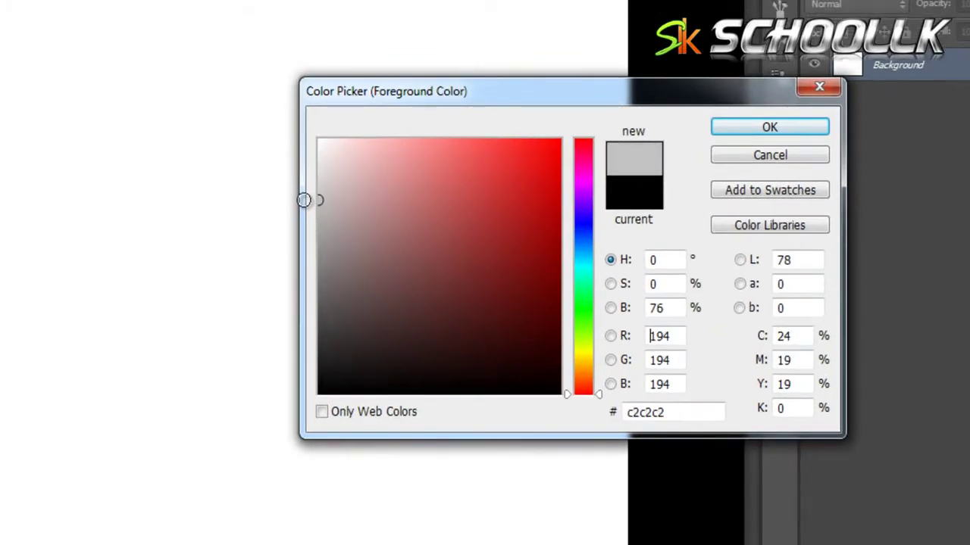
drag(303, 200, 303, 198)
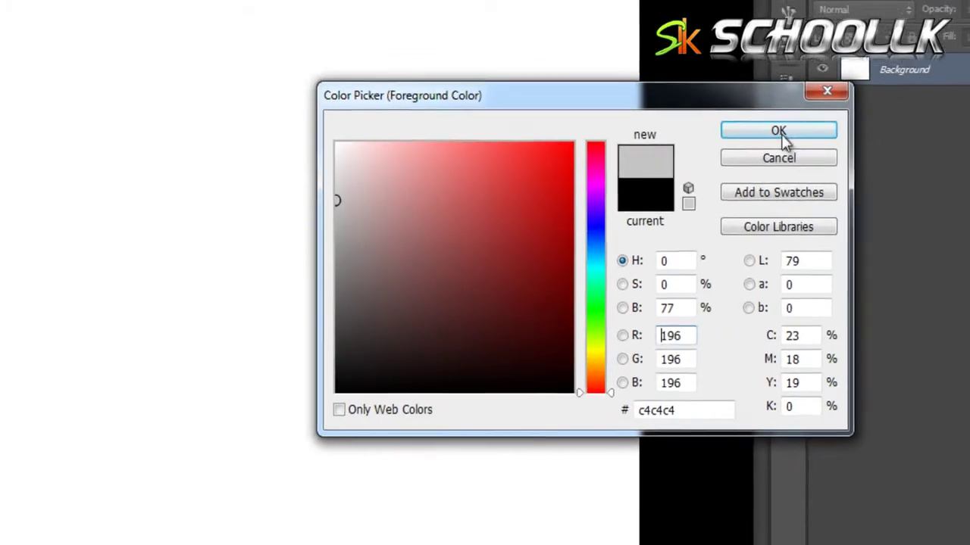
click(779, 131)
click(229, 230)
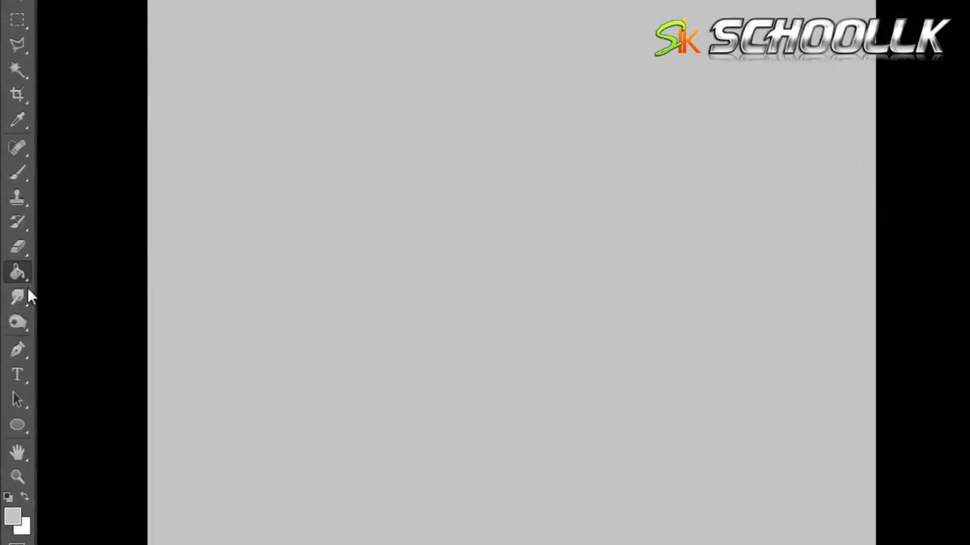
Add the text ARILA to the canvas with the Type tool and colour it white
click(18, 374)
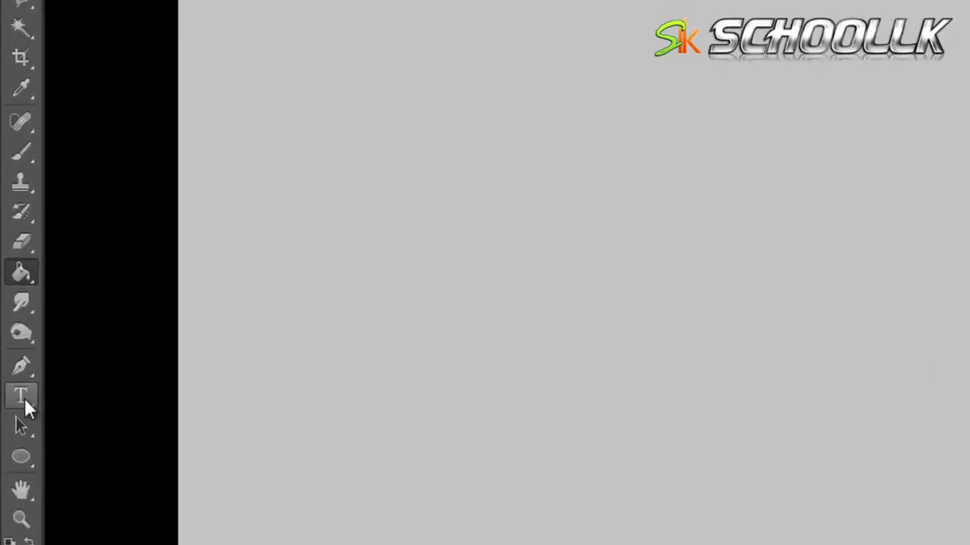
click(243, 267)
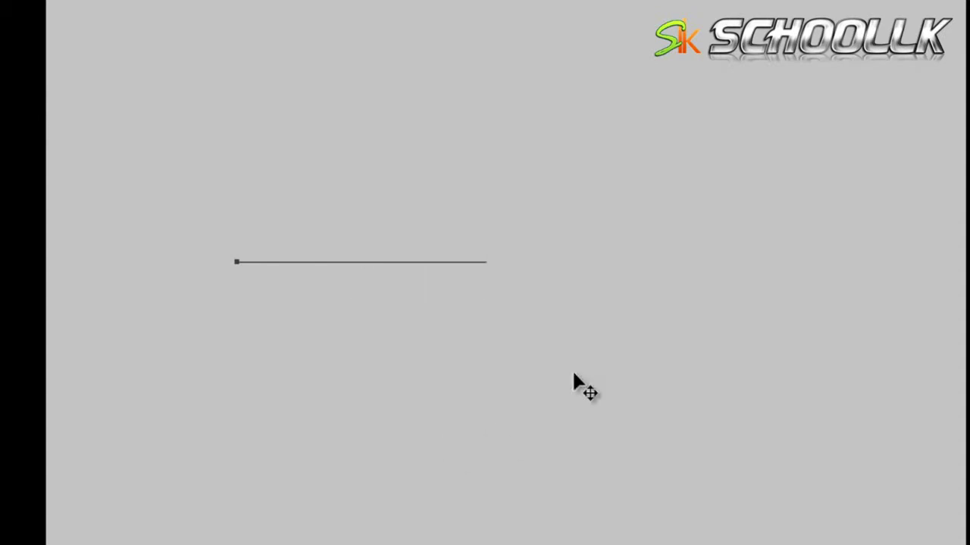
key(ctrl+a)
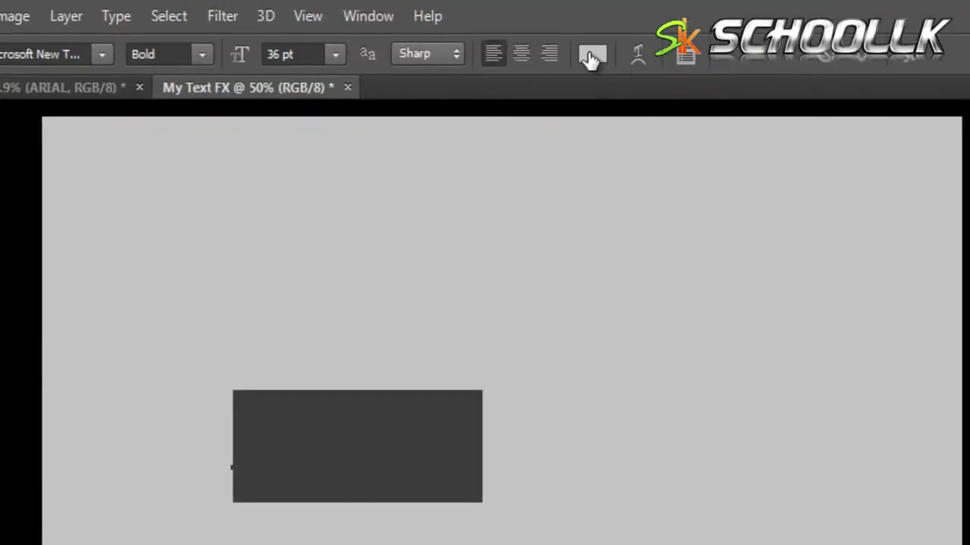
click(591, 59)
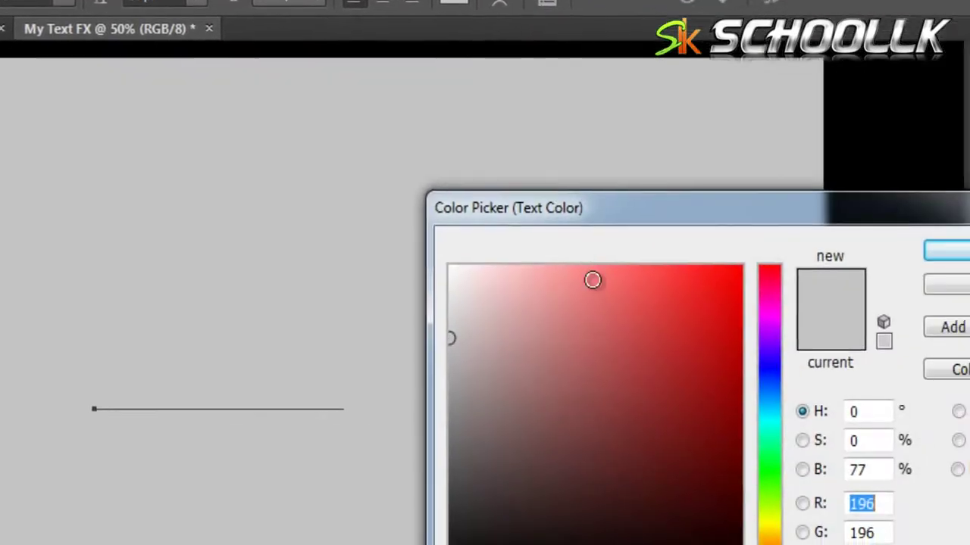
click(263, 189)
click(829, 202)
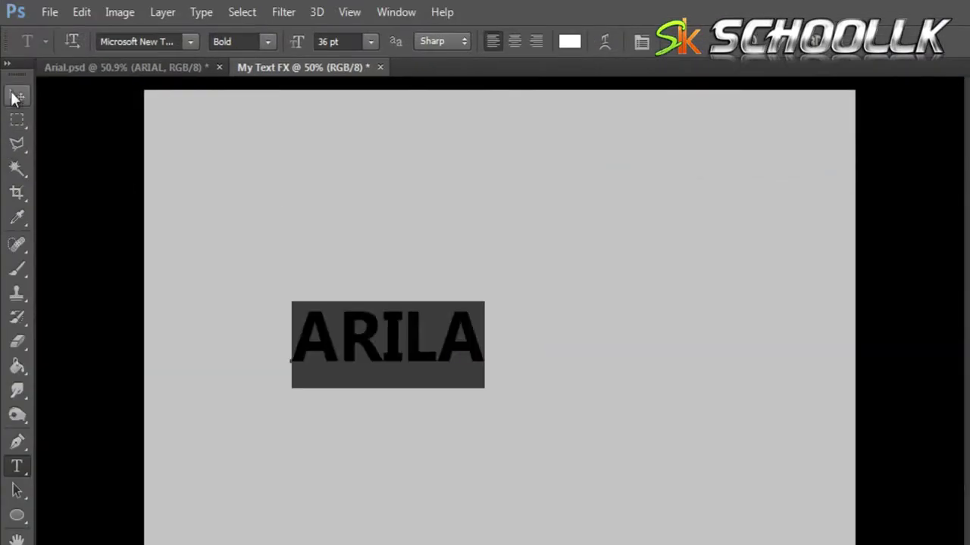
click(17, 94)
Scale the ARILA text up to about three quarters of the canvas width and move it near the canvas centre
key(ctrl+t)
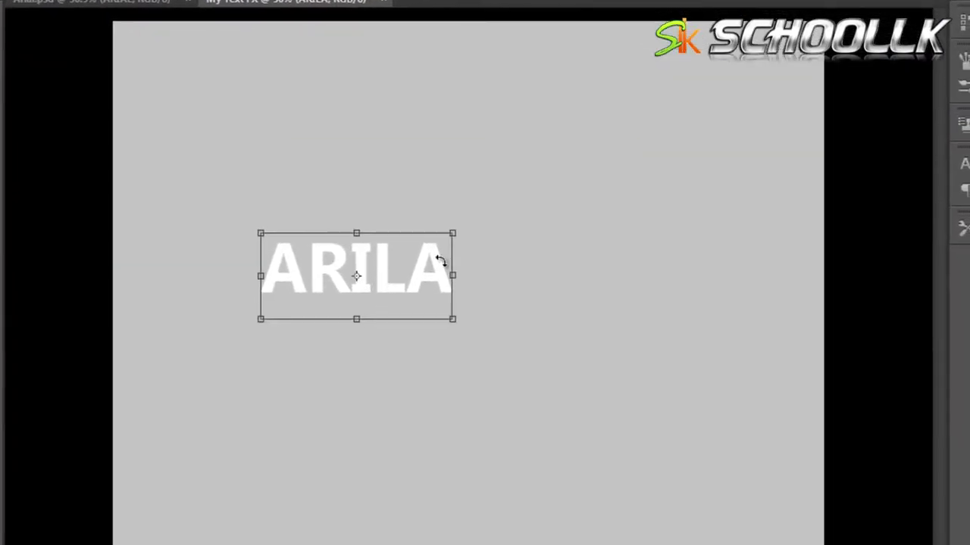
drag(470, 269, 633, 162)
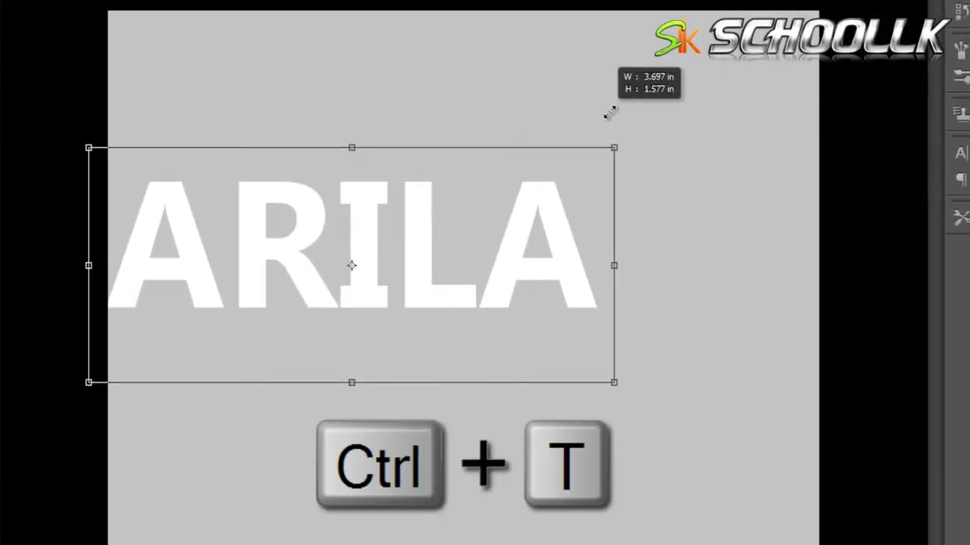
drag(610, 112, 609, 114)
drag(548, 251, 659, 300)
key(Return)
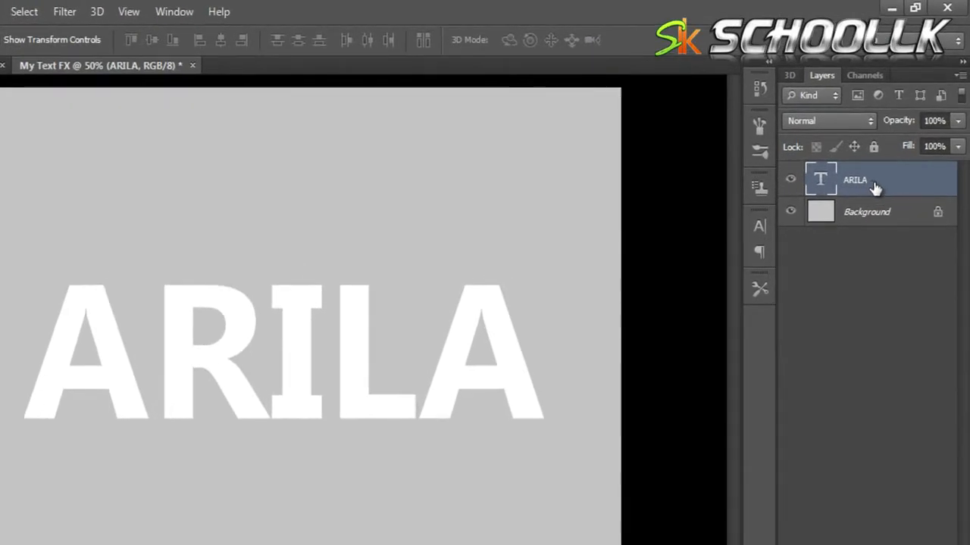
Align the ARILA text layer with the Background on both horizontal and vertical centres
click(885, 215)
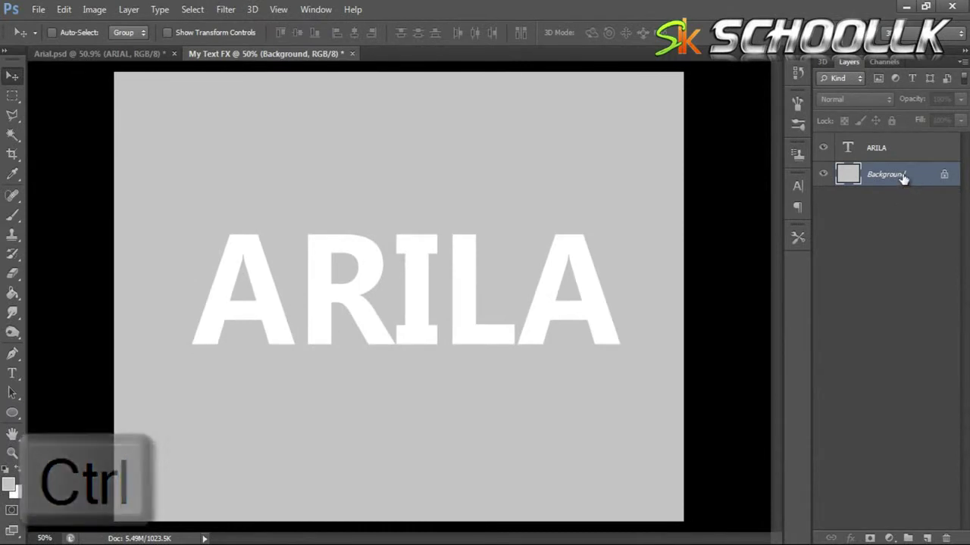
ctrl+click(904, 155)
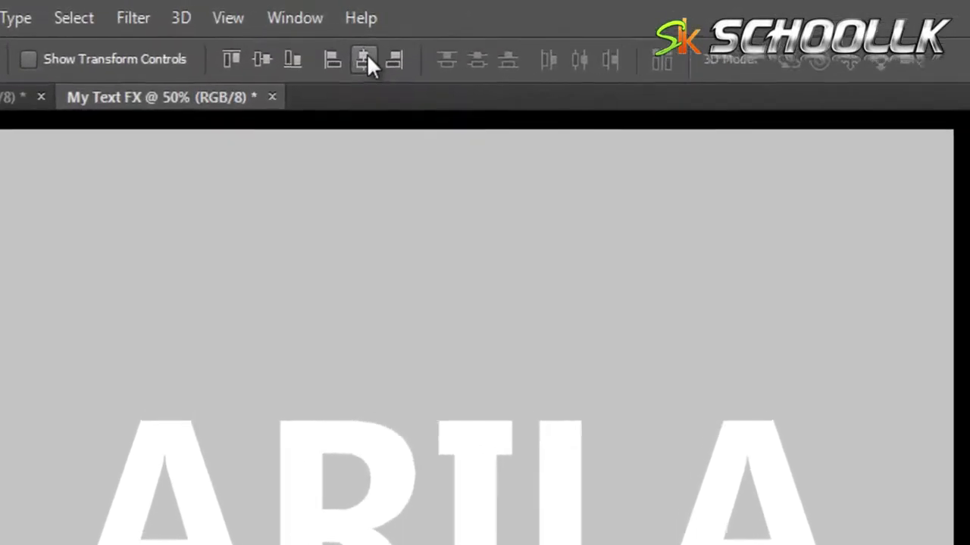
click(354, 32)
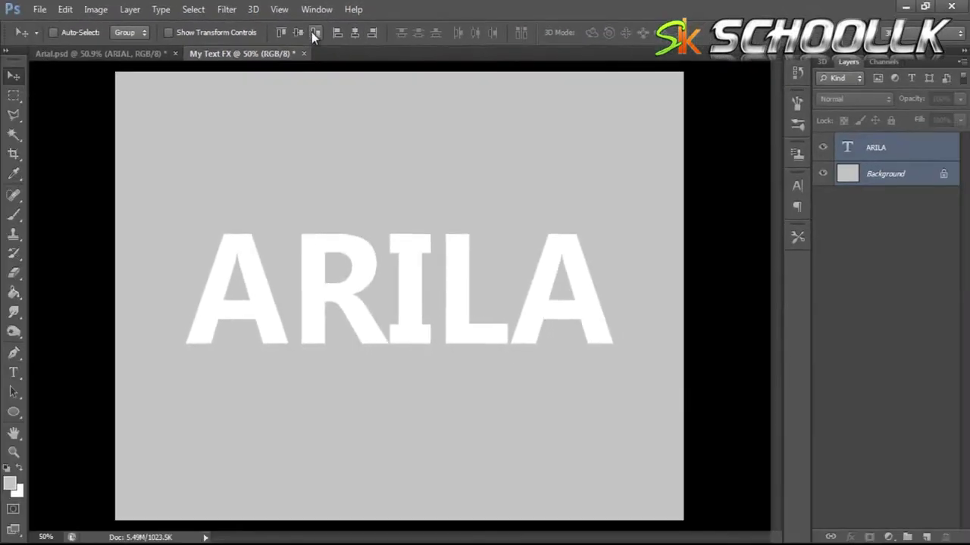
click(284, 43)
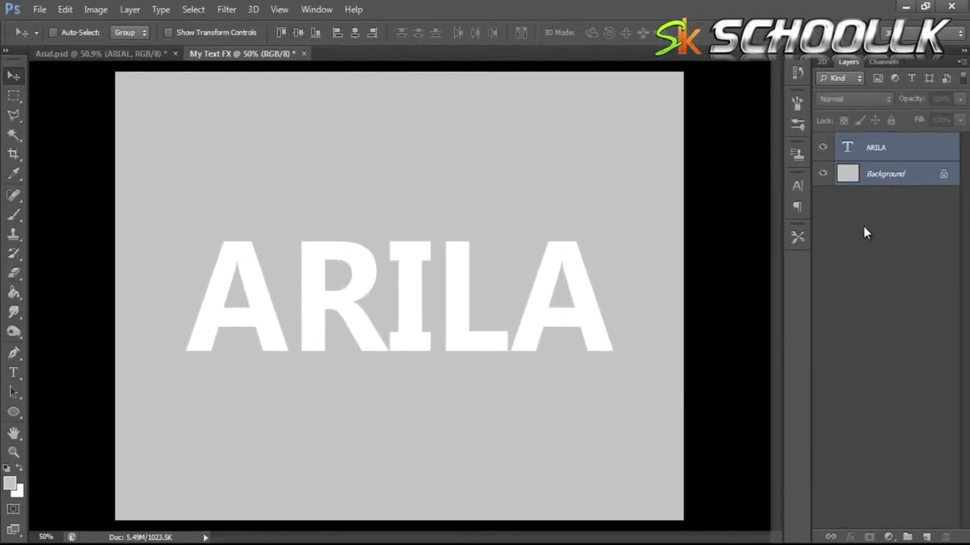
Apply a Gradient Overlay layer style to the ARILA text layer only, keeping the lettering visible beside the dialog
click(875, 175)
click(869, 156)
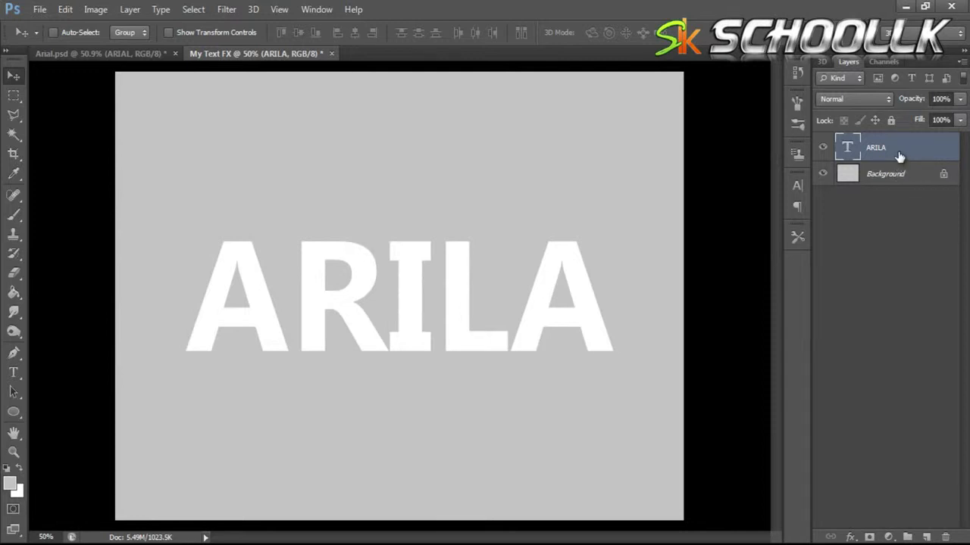
click(850, 537)
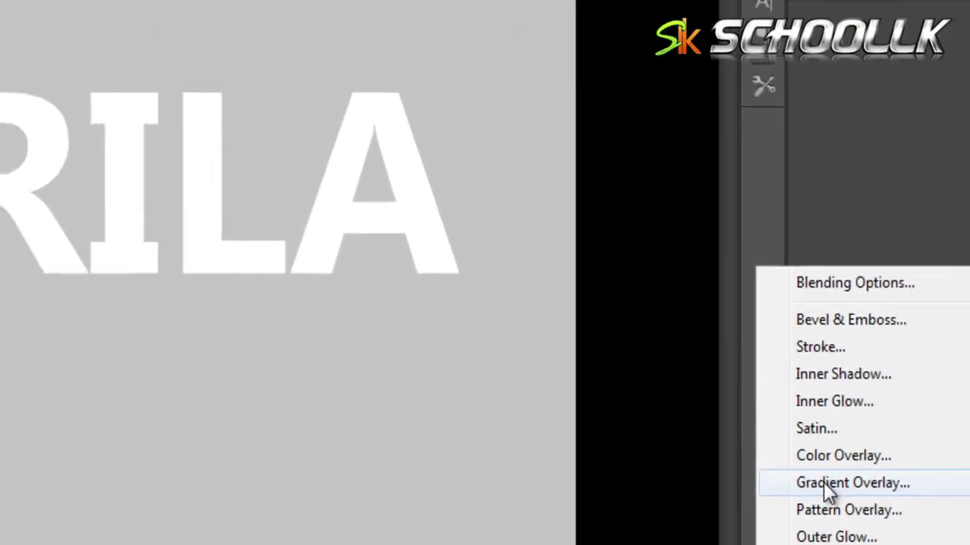
click(715, 422)
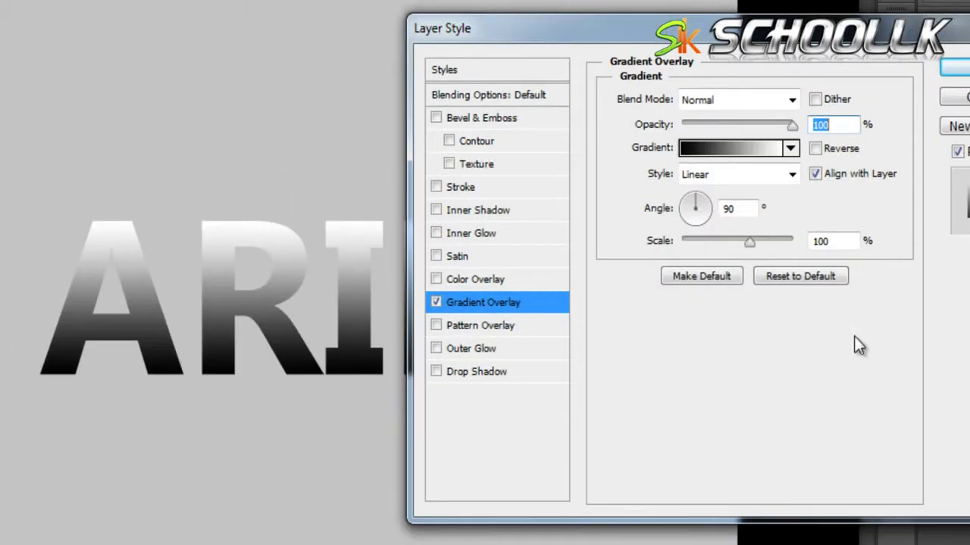
drag(568, 28, 654, 30)
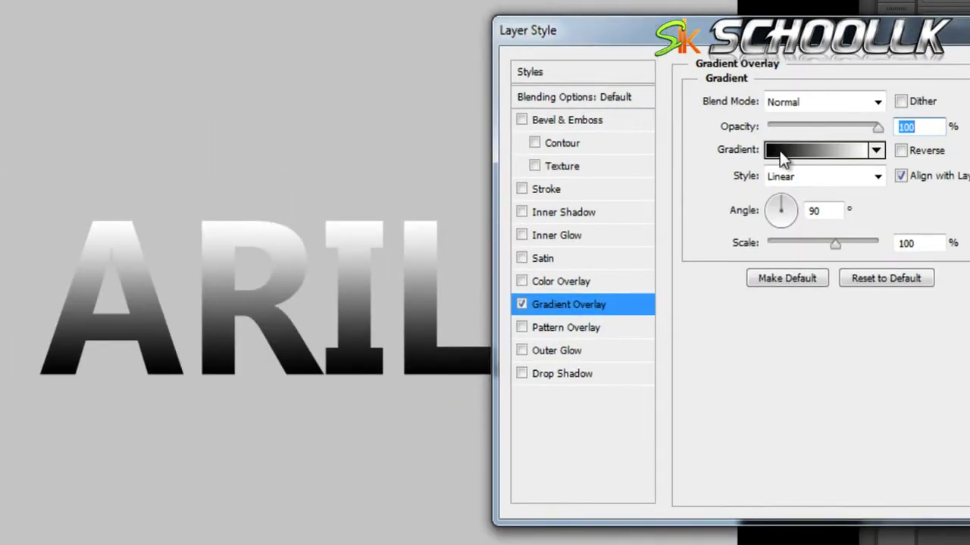
Open the overlay's gradient for editing and pick teal 0bc5c7 for its black colour stop
click(779, 151)
drag(574, 91, 702, 20)
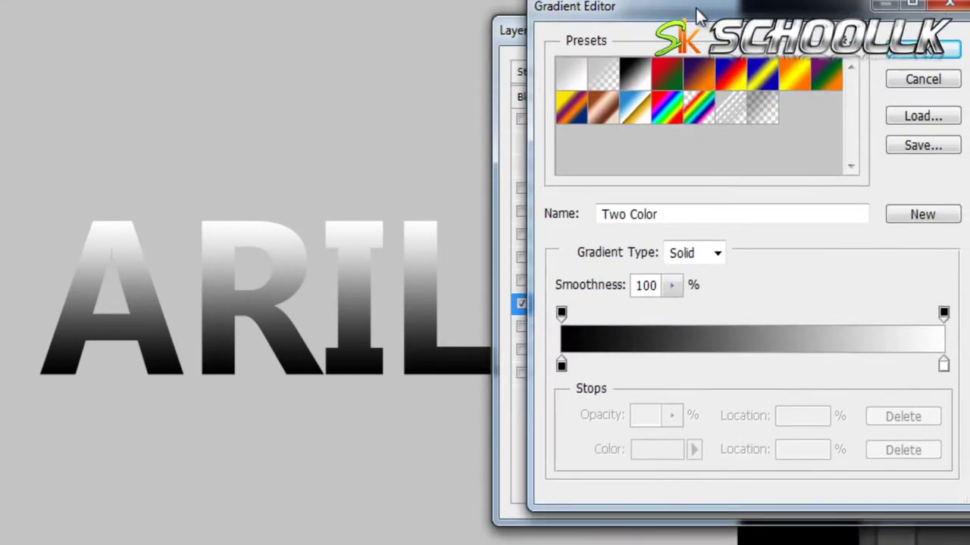
double_click(561, 370)
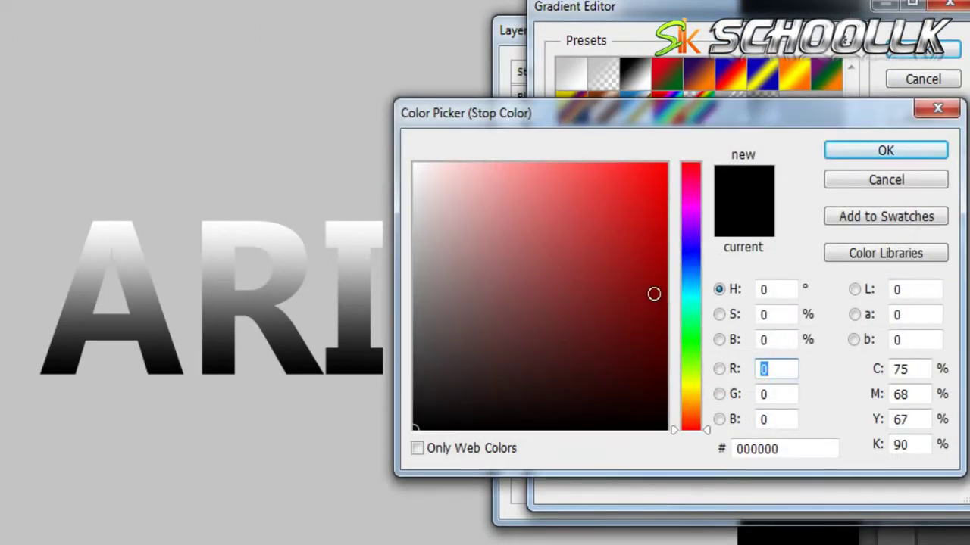
click(692, 297)
drag(649, 244, 660, 192)
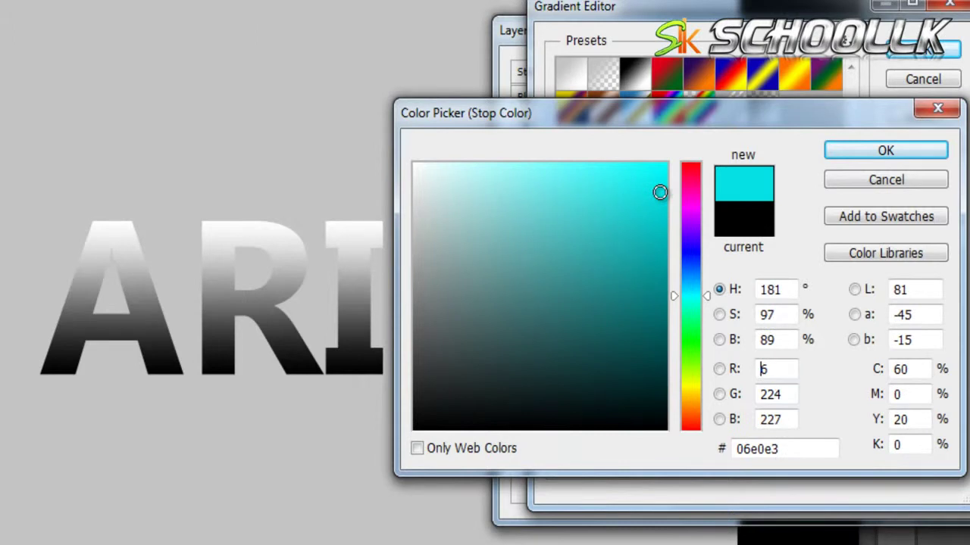
drag(642, 230, 652, 221)
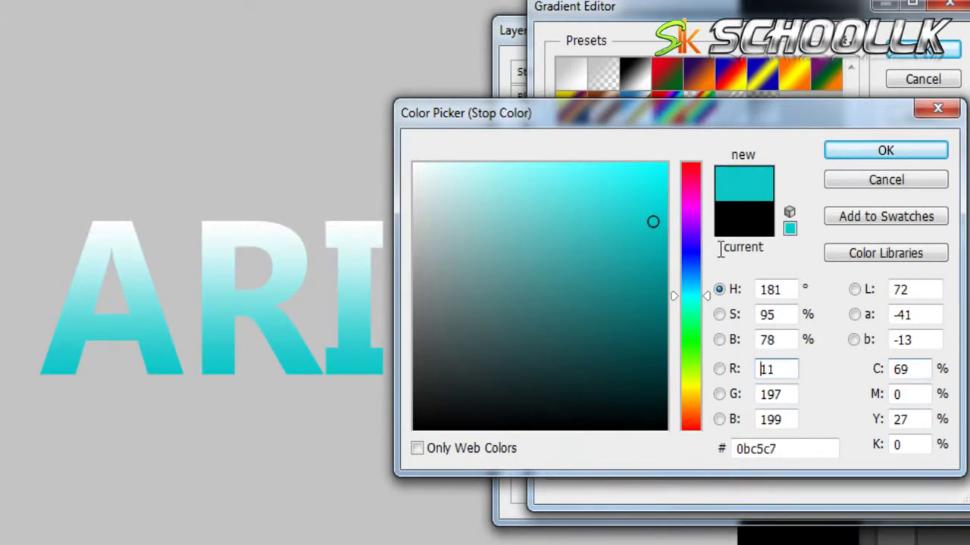
Enter cyan 63, magenta 5 and yellow 0 percent for the stop colour, and fine-tune it to blue 26b3ea
double_click(911, 369)
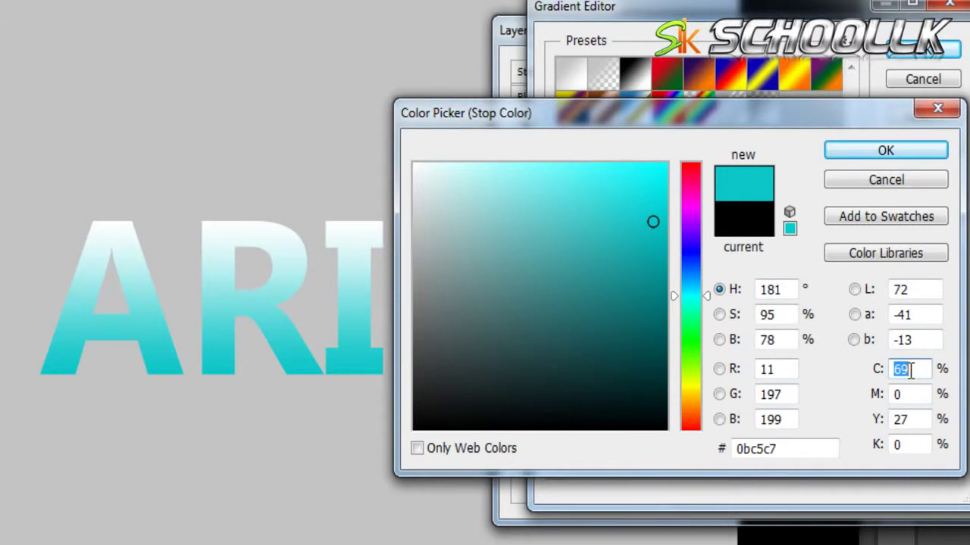
text(63)
double_click(905, 394)
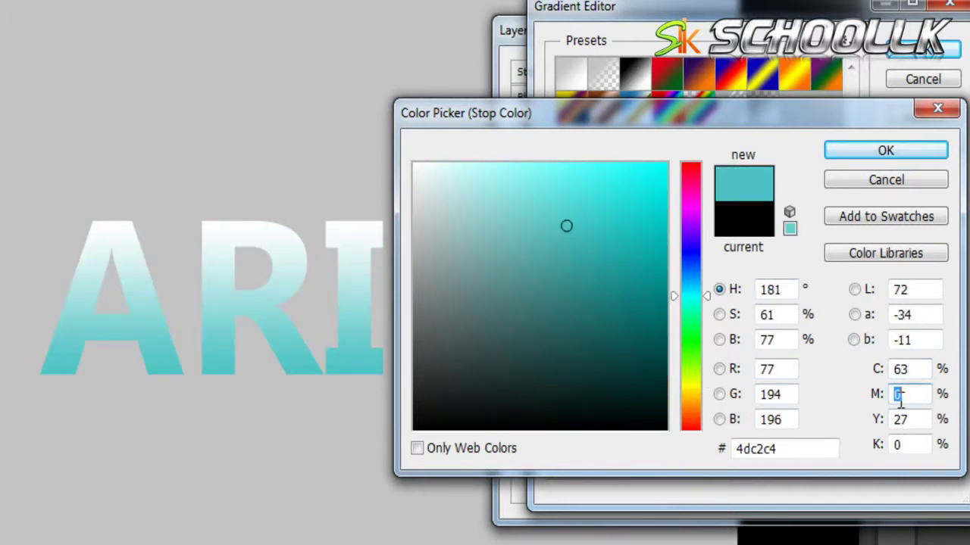
text(5)
double_click(901, 419)
text(0)
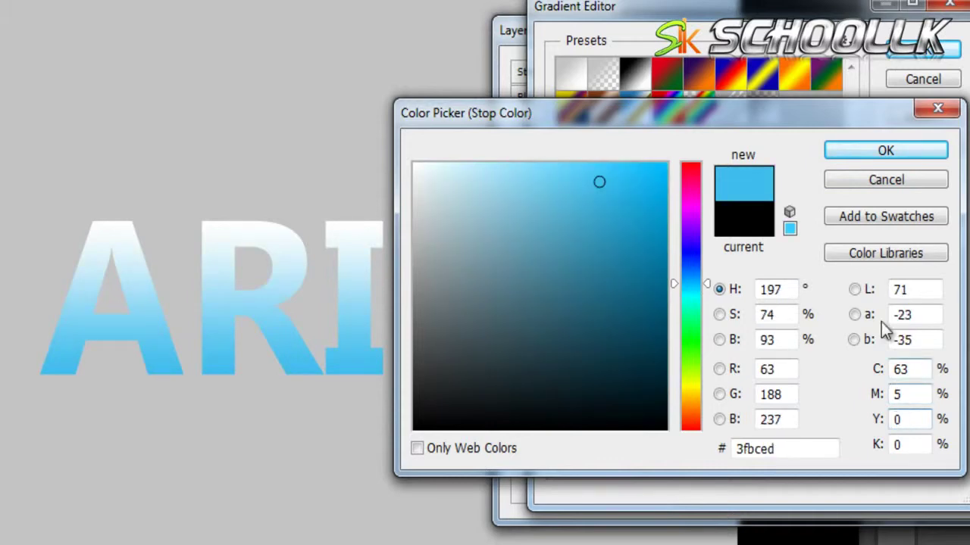
mouse_move(624, 117)
mouse_down()
mouse_move(738, 142)
mouse_move(737, 182)
mouse_move(613, 113)
mouse_up()
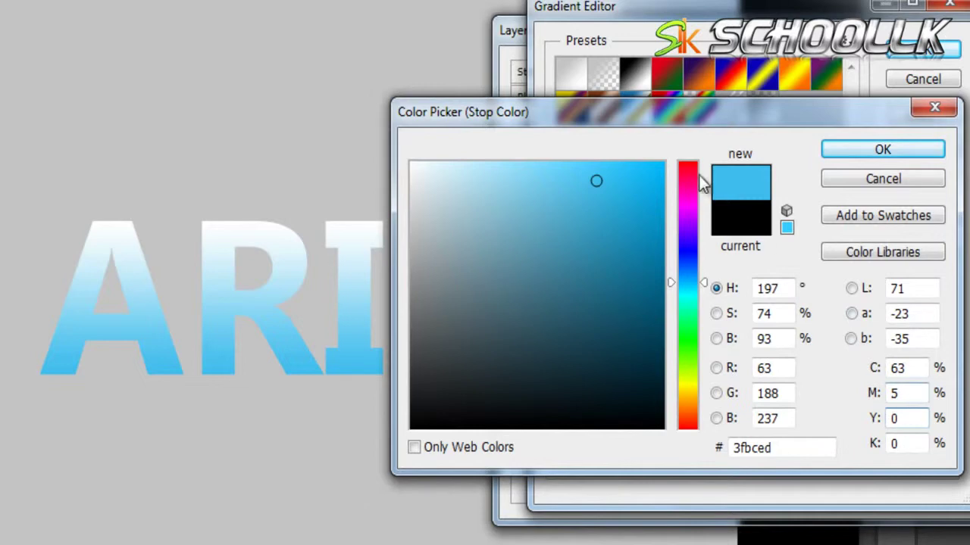
click(623, 184)
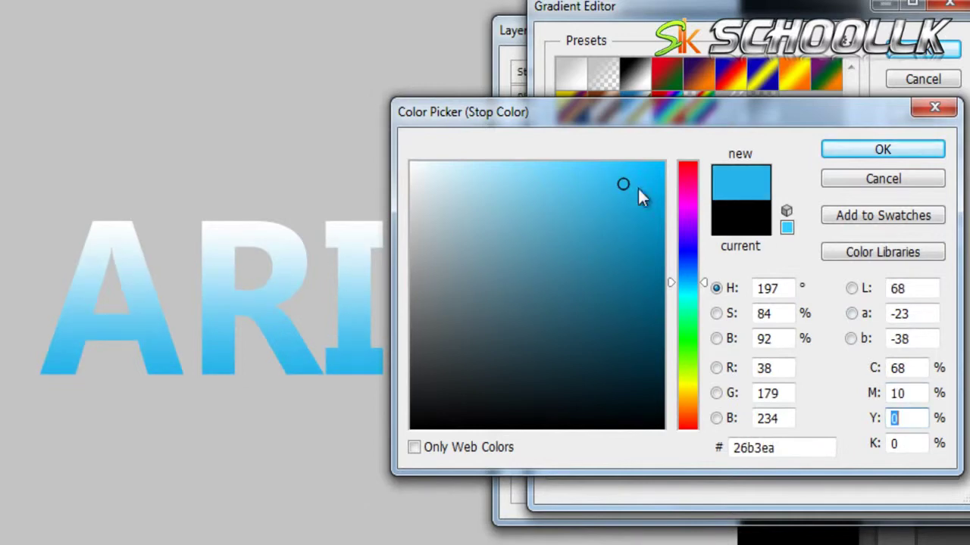
click(851, 154)
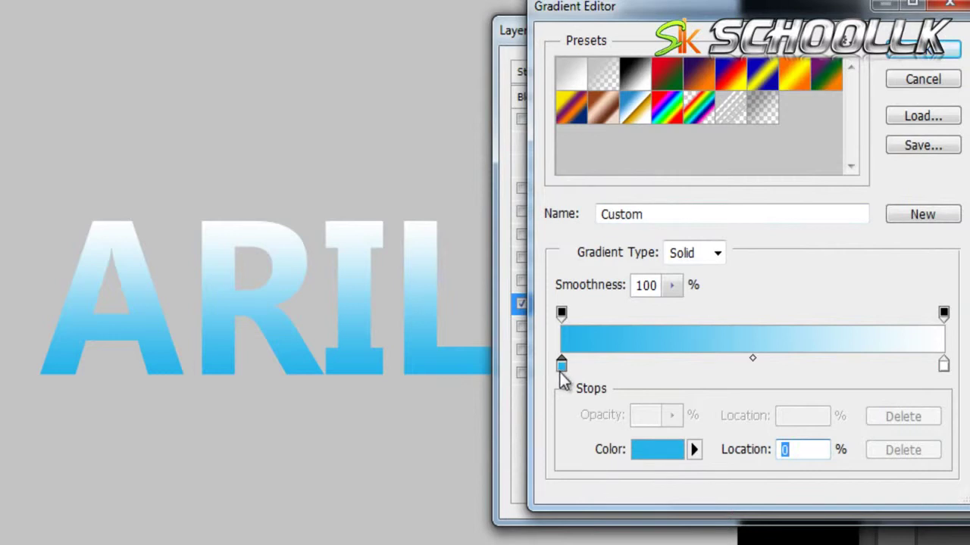
Replace the gradient's white end stop with a duplicate of the blue stop at location 100%
click(615, 366)
click(561, 366)
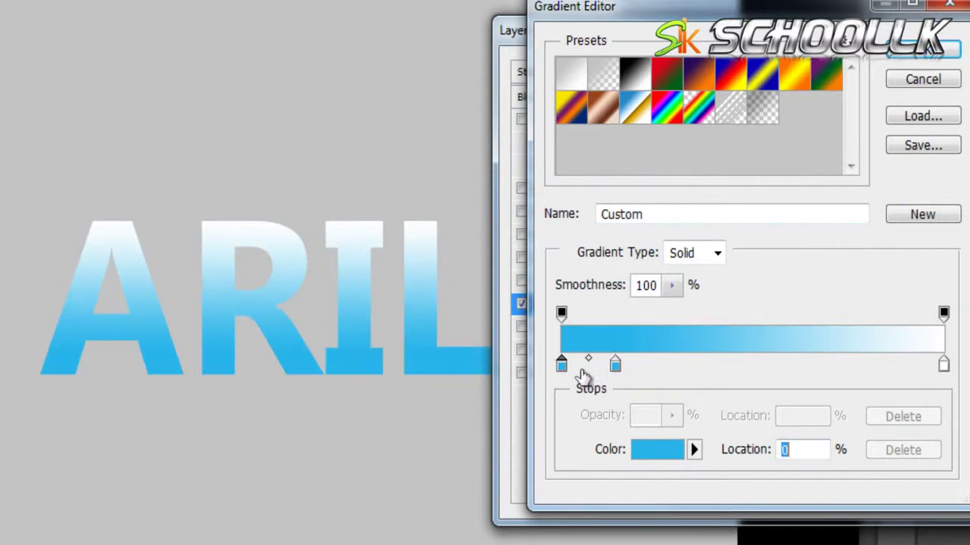
click(943, 366)
drag(943, 366, 943, 424)
click(614, 366)
drag(615, 366, 947, 377)
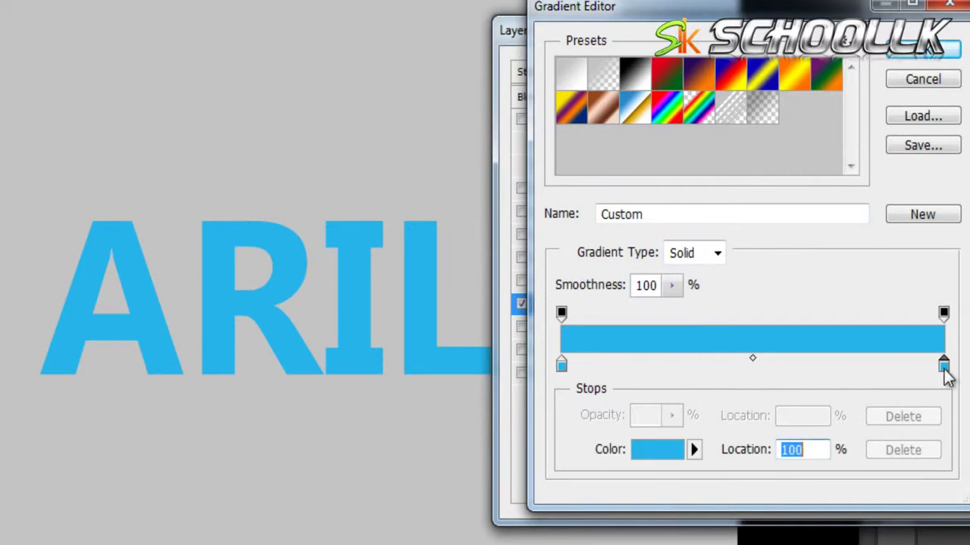
Recolour the gradient stop at 100% to dark blue 02232f and apply the Gradient Overlay to the text
double_click(943, 366)
drag(653, 310, 651, 379)
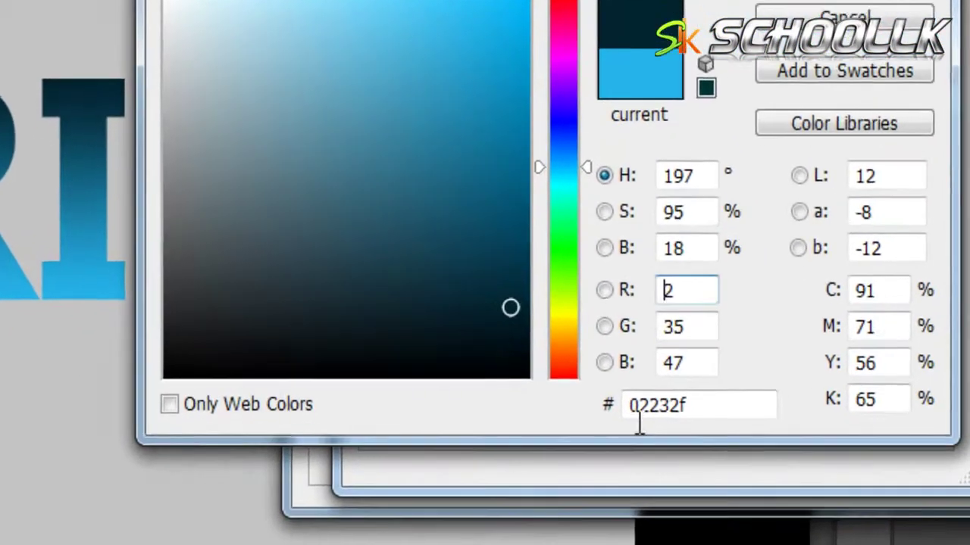
double_click(708, 407)
click(674, 406)
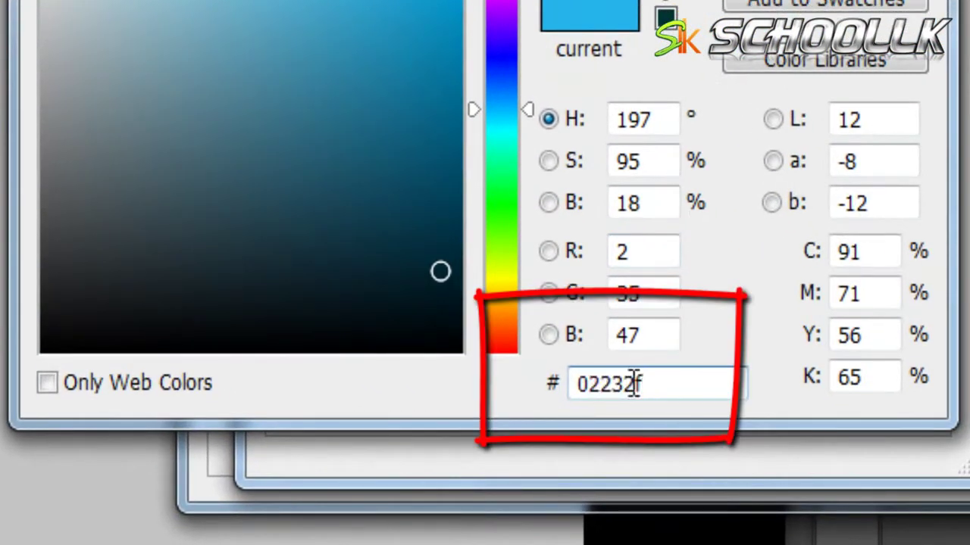
double_click(674, 406)
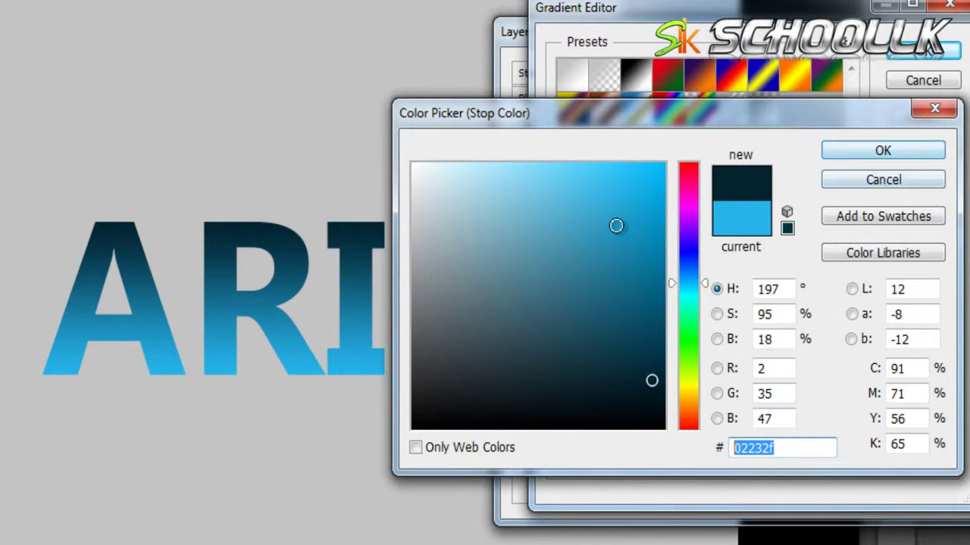
click(846, 158)
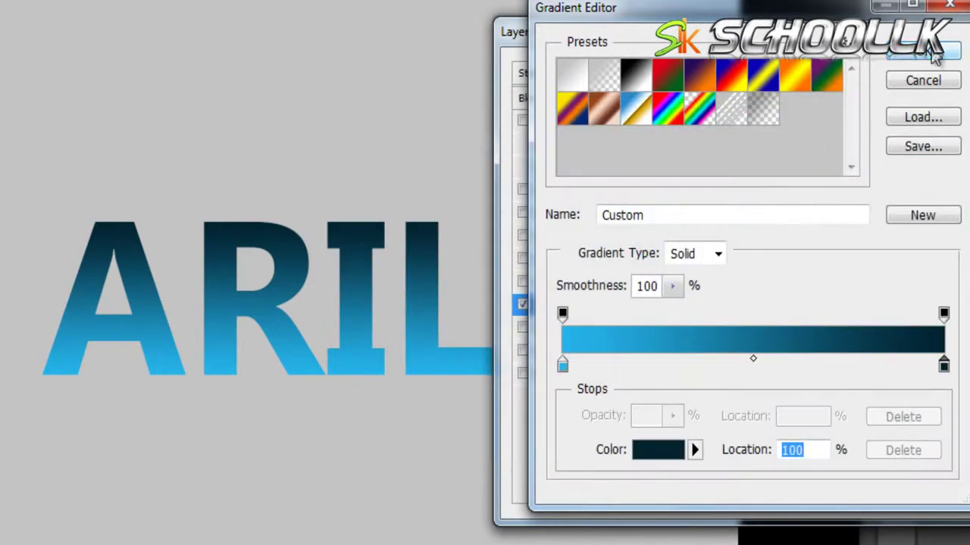
click(925, 50)
key(Return)
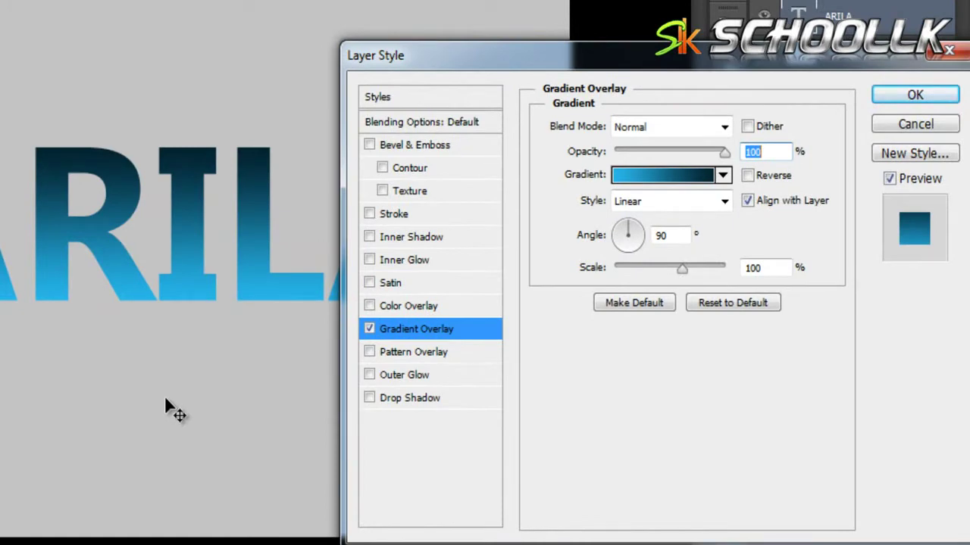
click(886, 97)
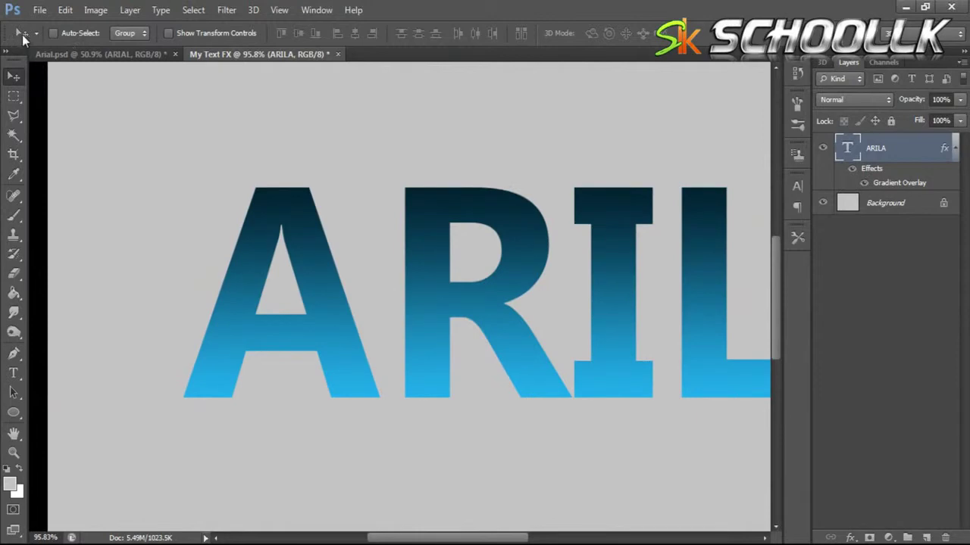
Check the lettering in Arial.psd, and give the ARILA layer in My Text FX an Inner Glow coloured white ffffff
click(72, 30)
scroll(255, 316, up, 4)
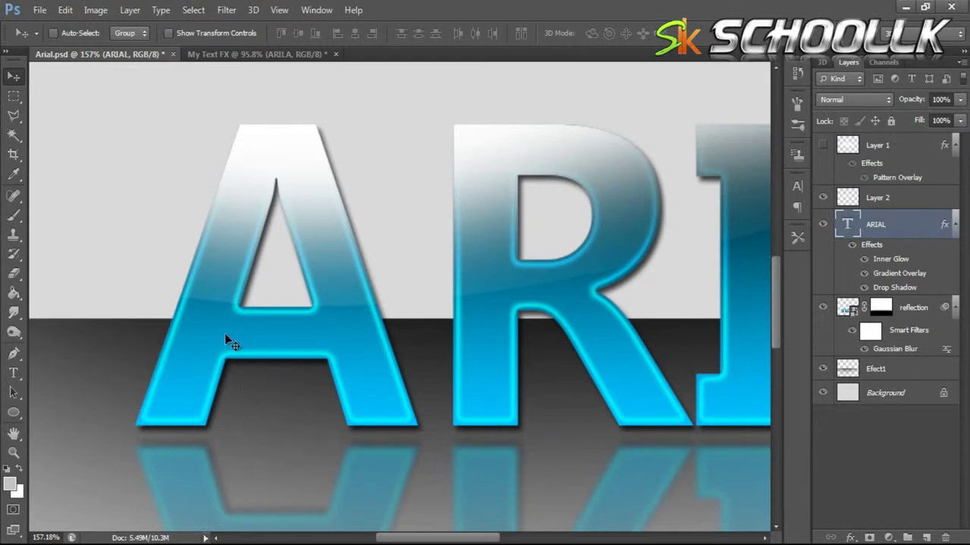
click(196, 54)
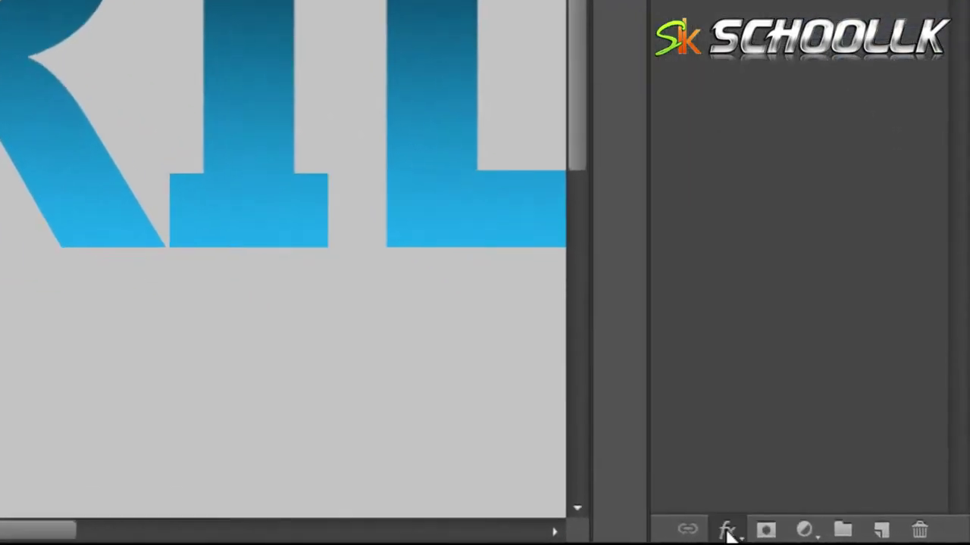
click(850, 538)
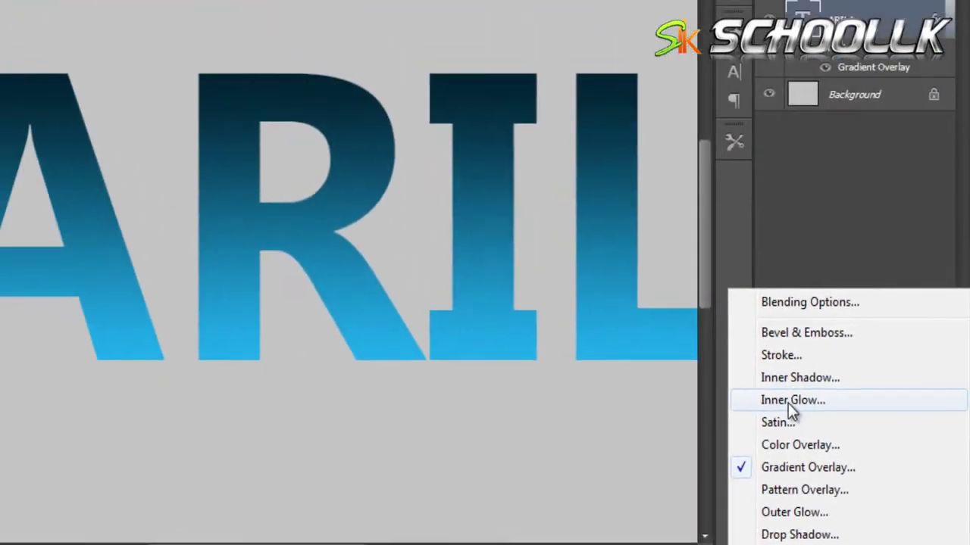
click(671, 274)
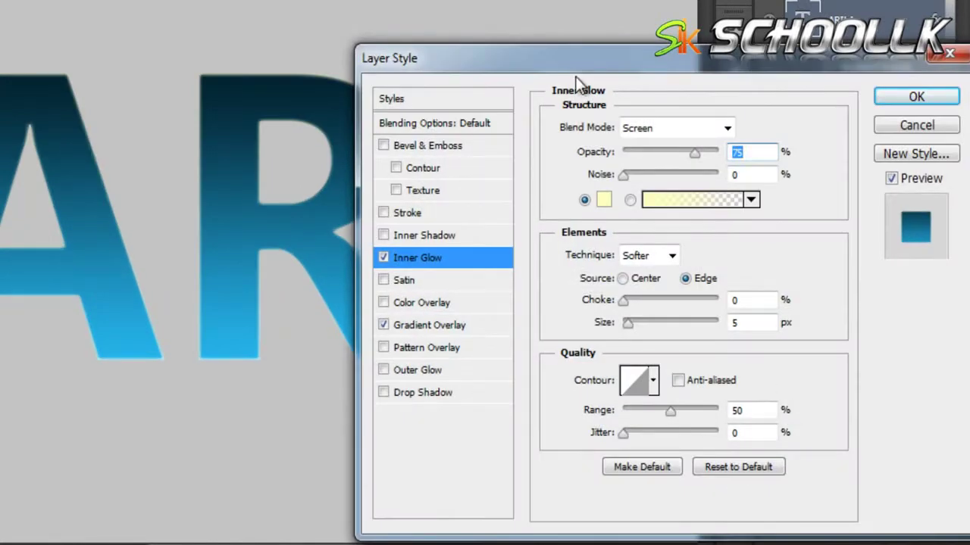
drag(579, 57, 520, 66)
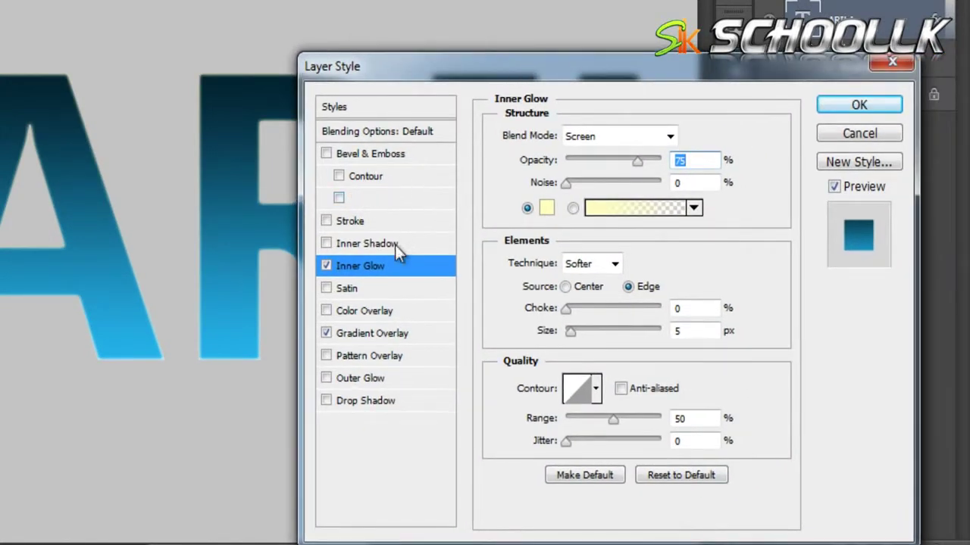
click(547, 207)
drag(281, 136, 232, 54)
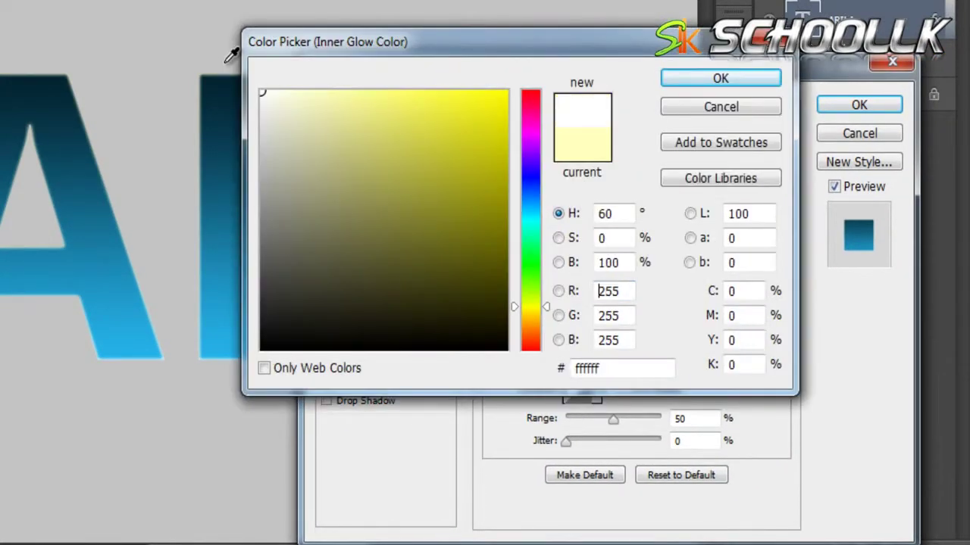
click(749, 76)
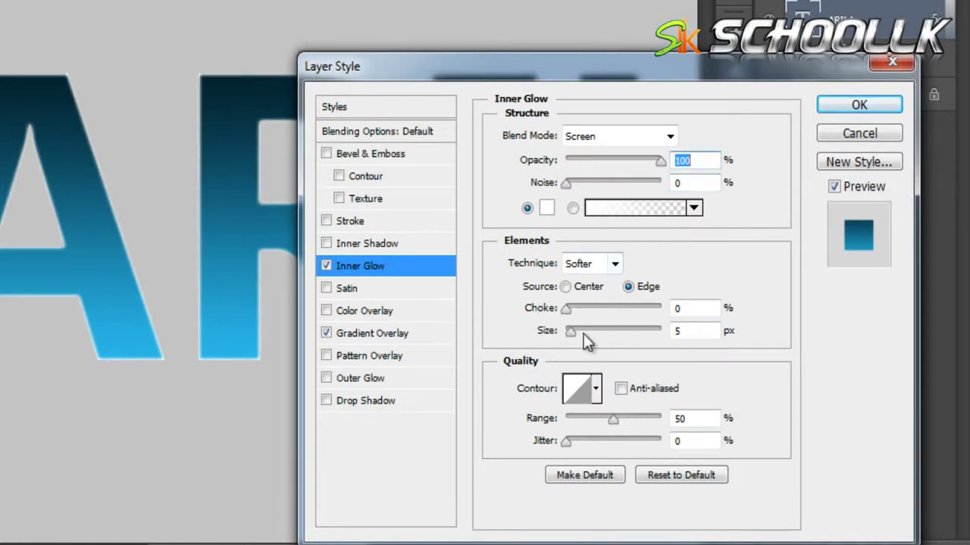
Set the inner glow to 100% opacity, 10 px size and Overlay blend mode, and apply it
drag(574, 335, 576, 334)
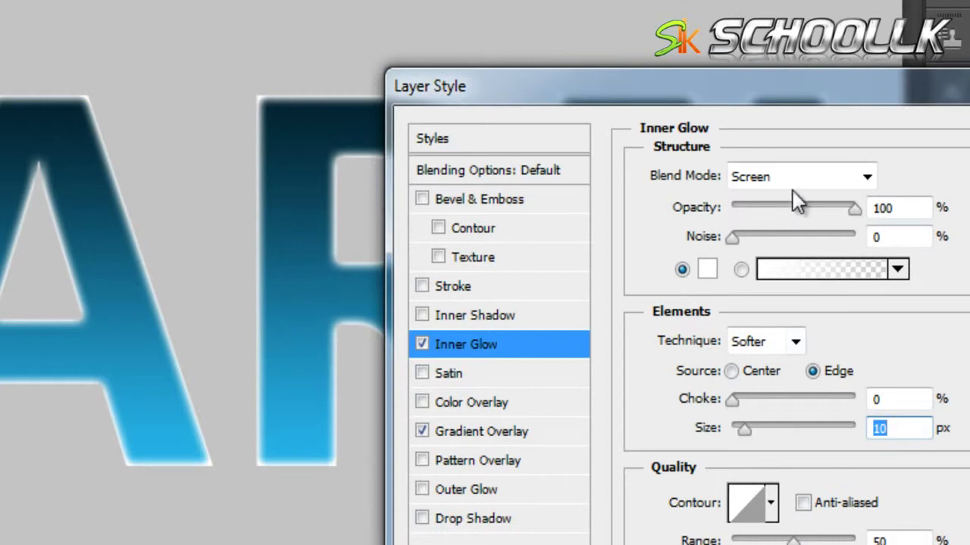
click(771, 179)
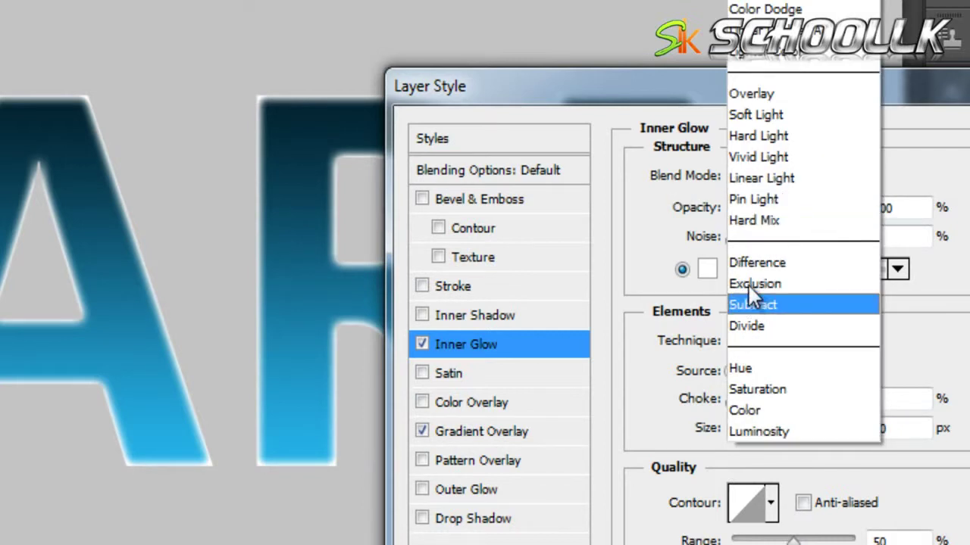
click(753, 96)
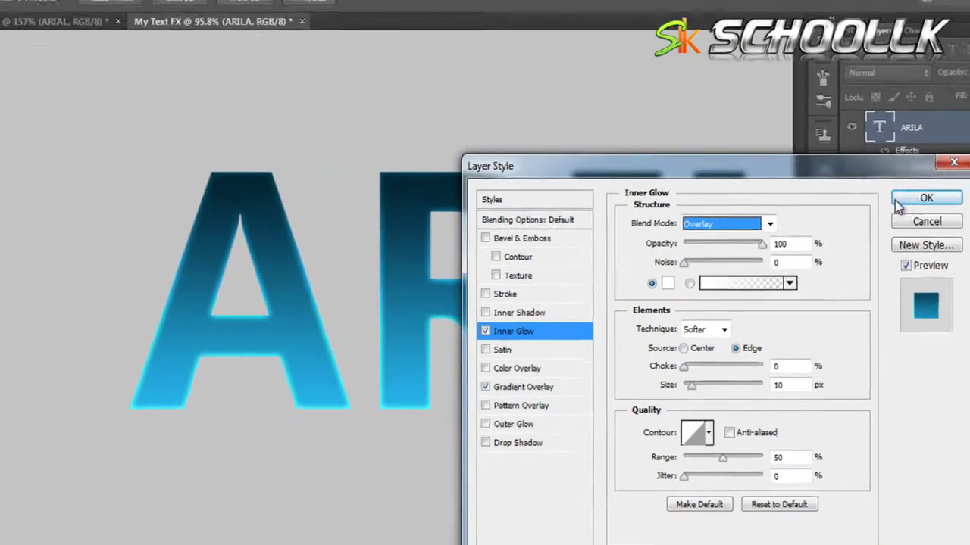
click(832, 227)
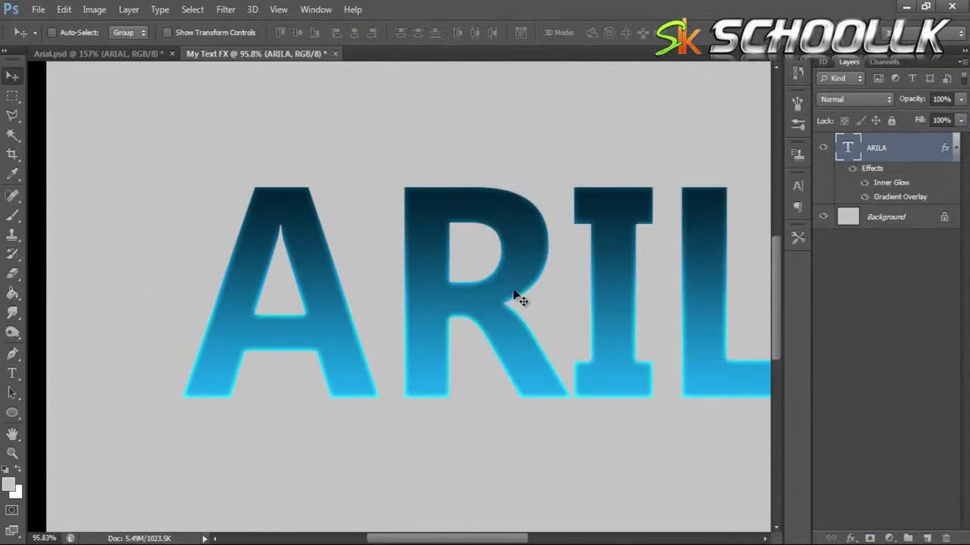
Add a 2 px Stroke to the ARILA layer in dark teal 0c4a61, based on a colour sampled from the letter A
drag(310, 277, 359, 288)
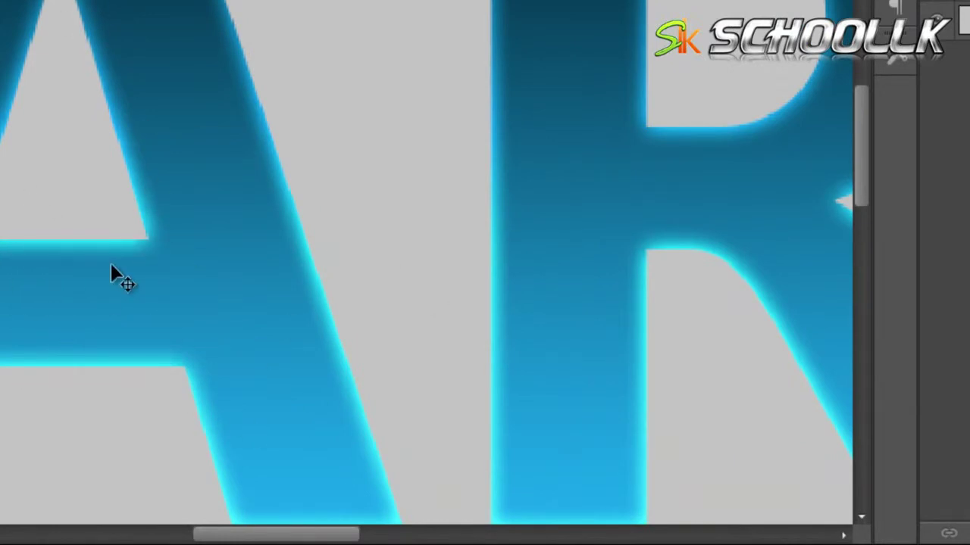
ctrl+alt+click(156, 329)
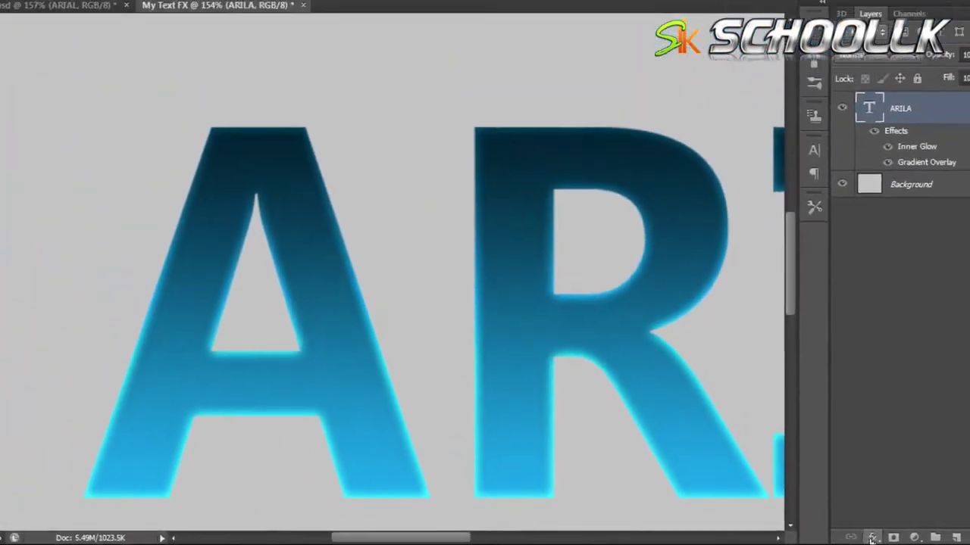
click(874, 540)
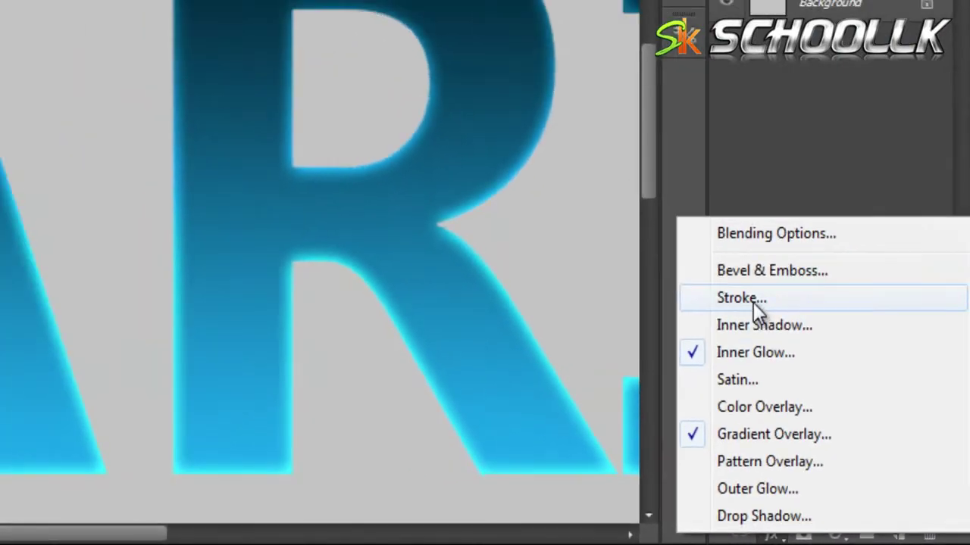
click(757, 312)
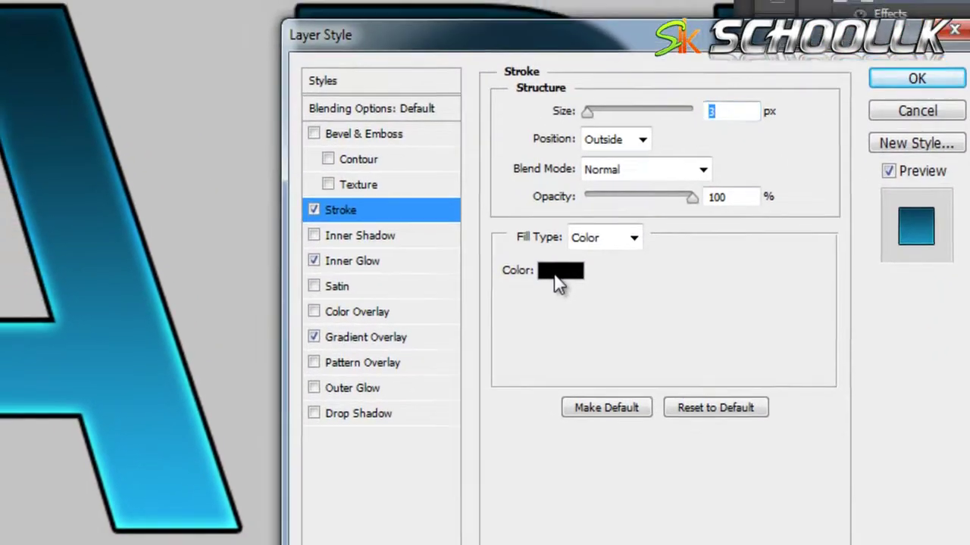
click(499, 241)
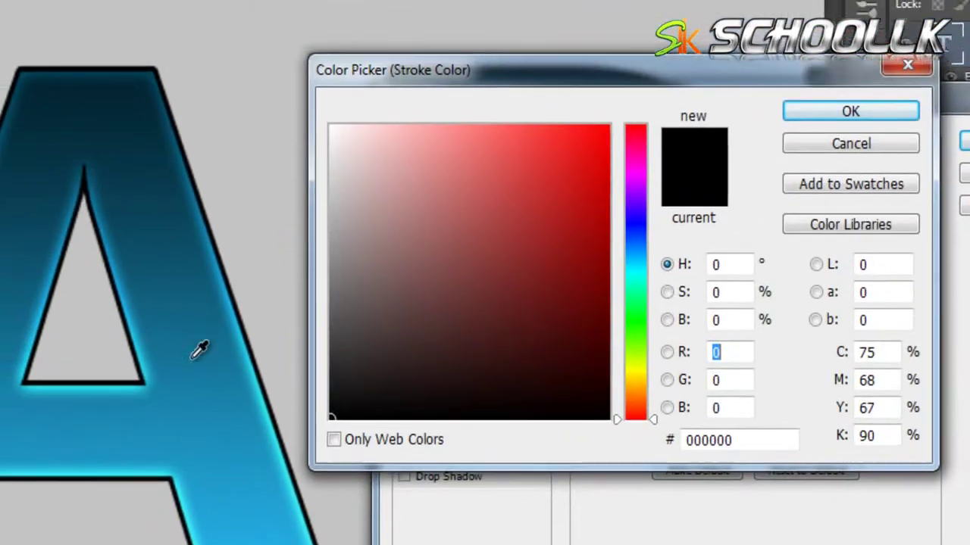
click(69, 315)
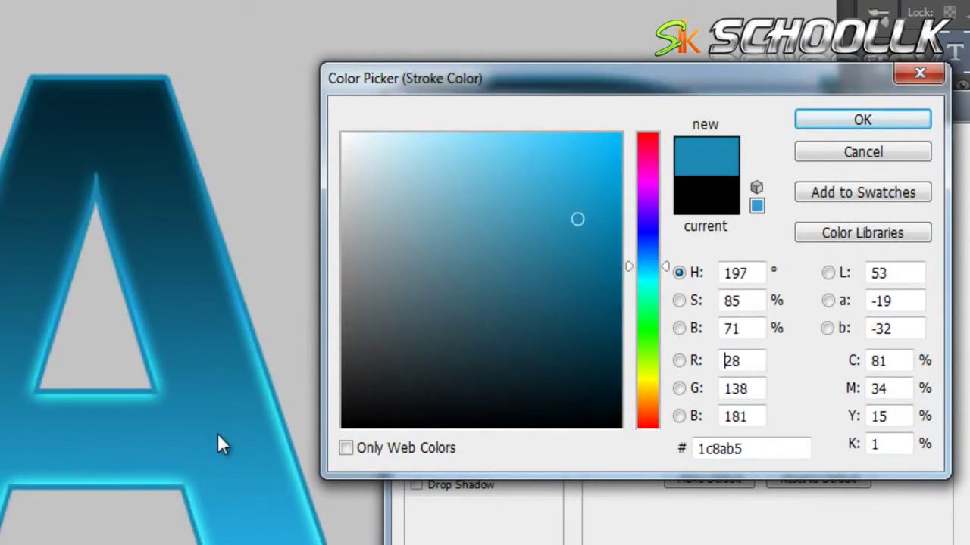
click(35, 280)
click(42, 237)
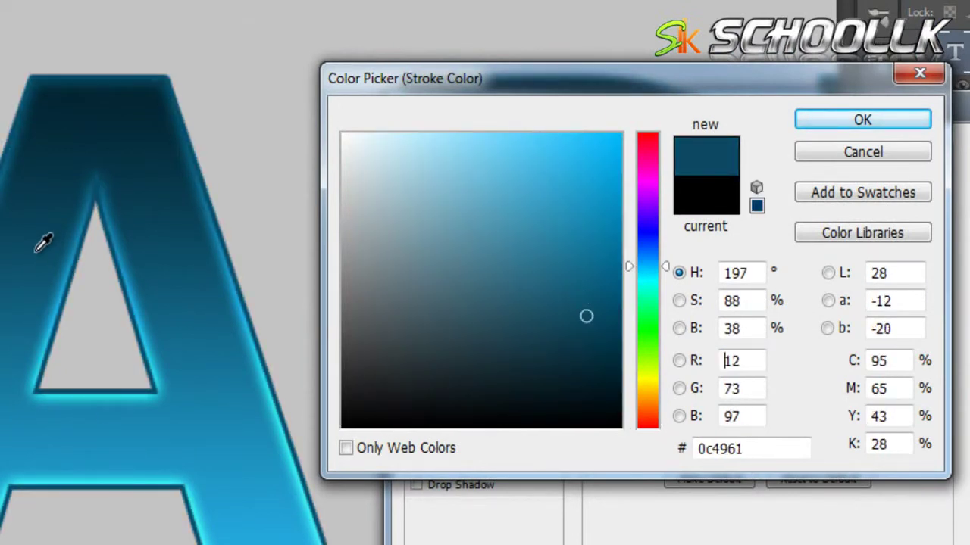
click(36, 233)
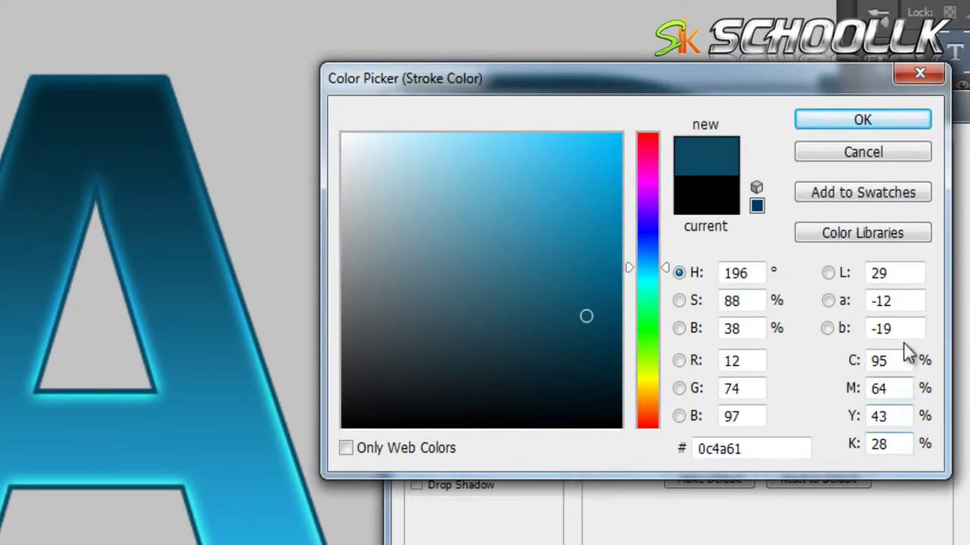
click(859, 123)
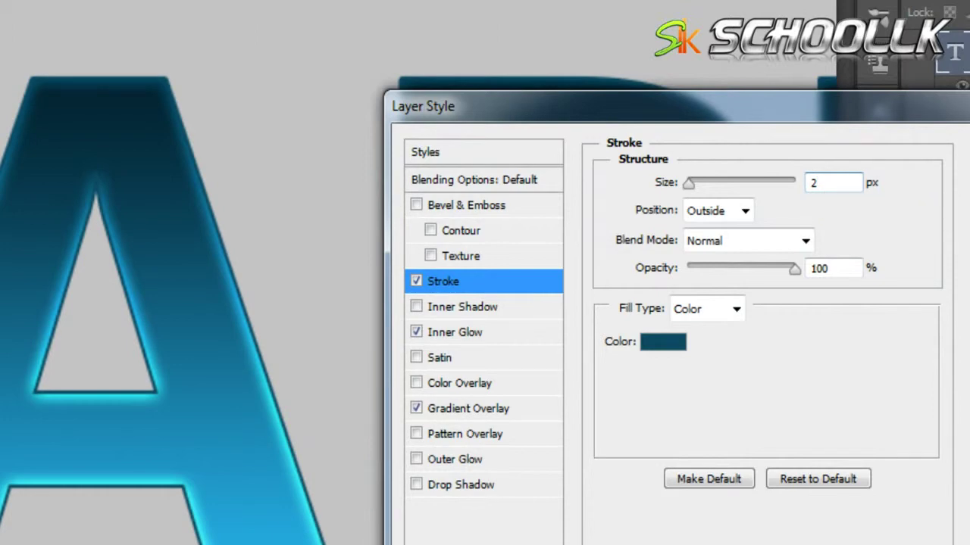
key(Return)
key(ctrl+0)
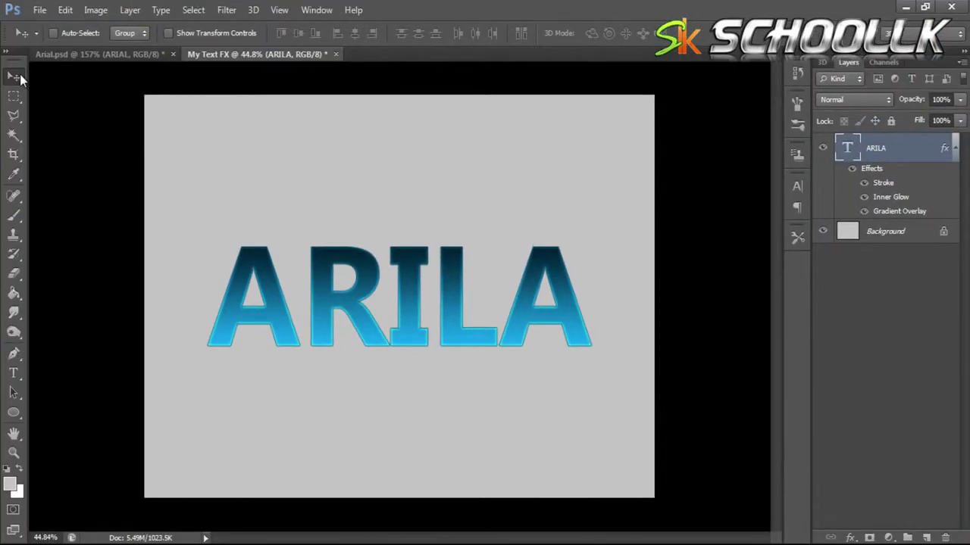
Add a Reveal All layer mask to the Reflection layer
scroll(284, 333, up, 2)
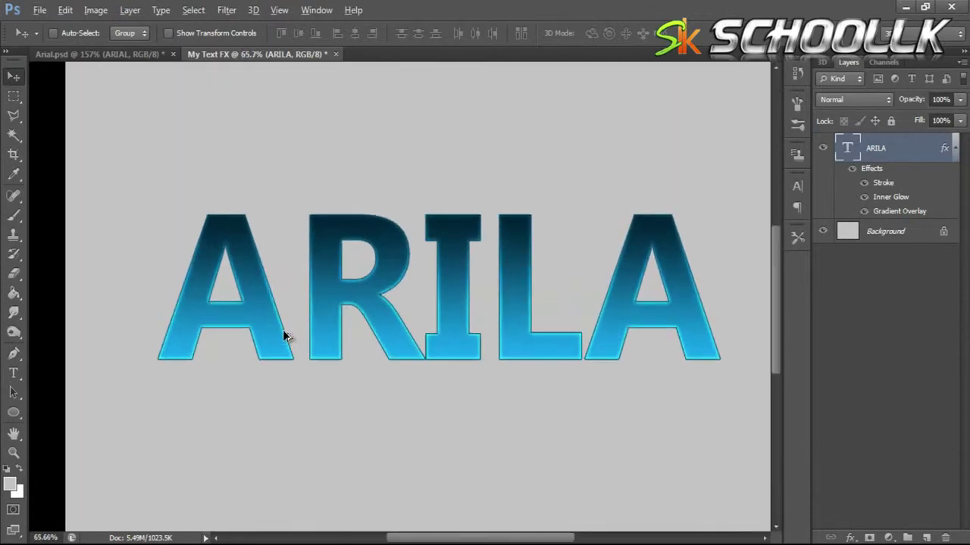
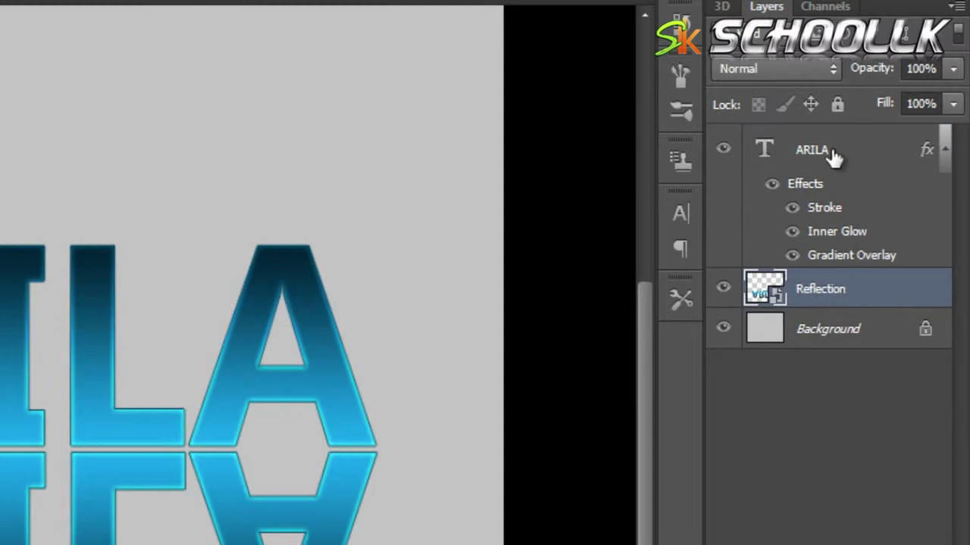
click(949, 163)
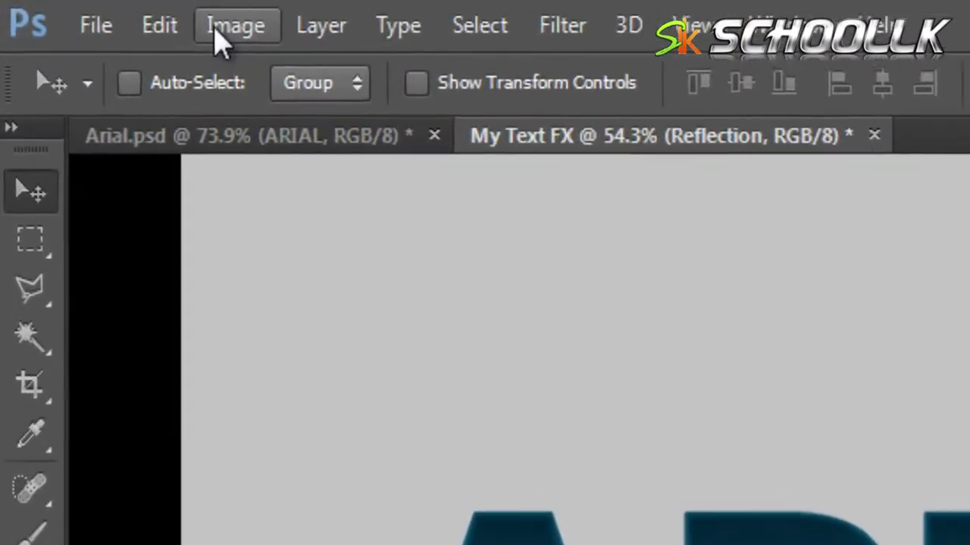
click(66, 10)
mouse_move(286, 9)
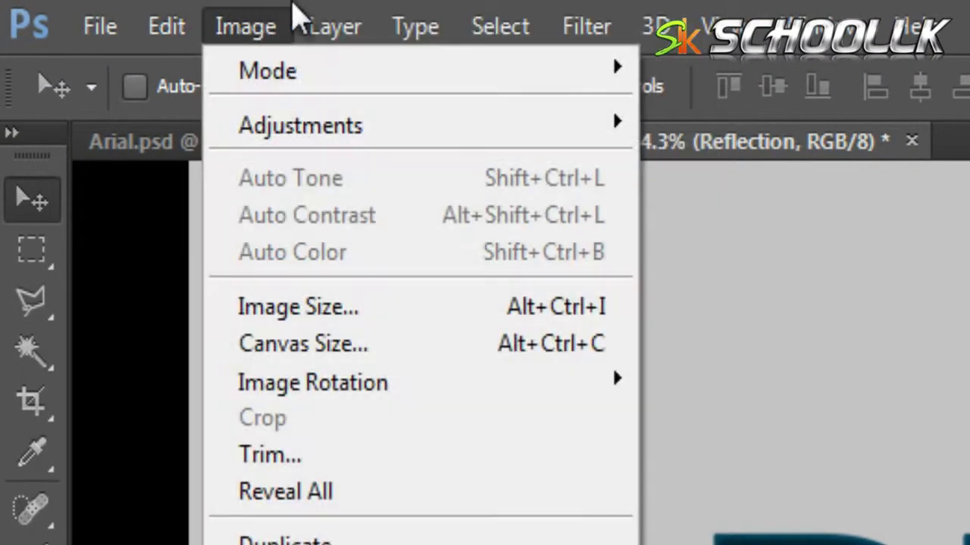
mouse_move(319, 21)
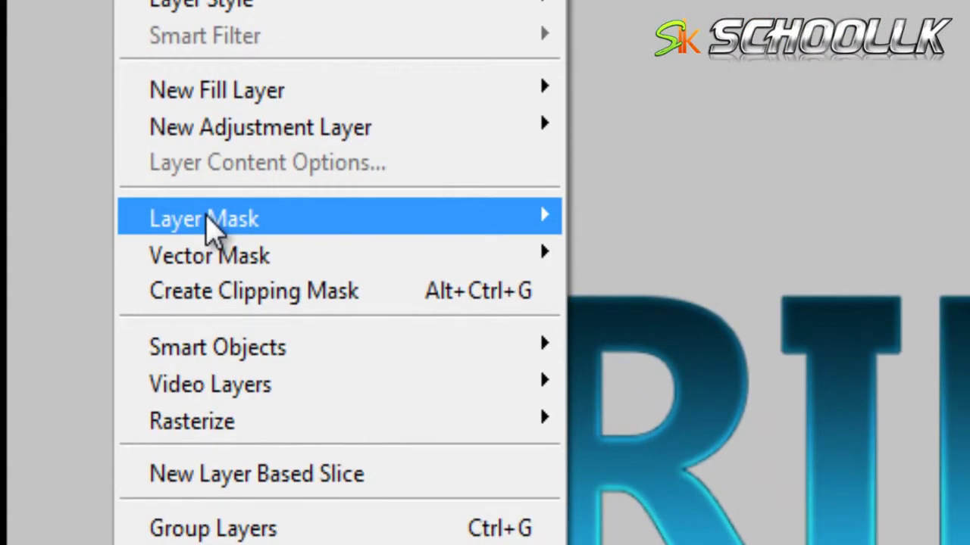
mouse_move(214, 227)
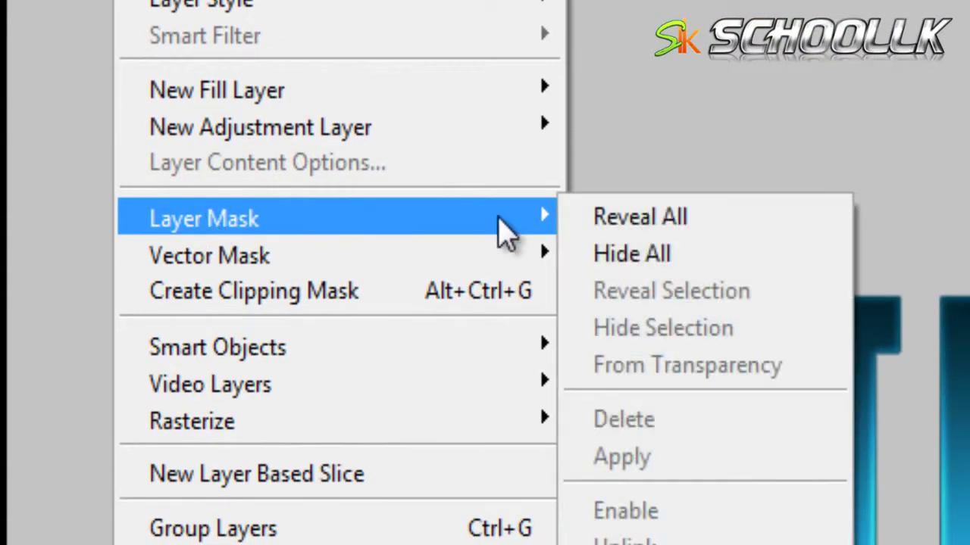
click(682, 227)
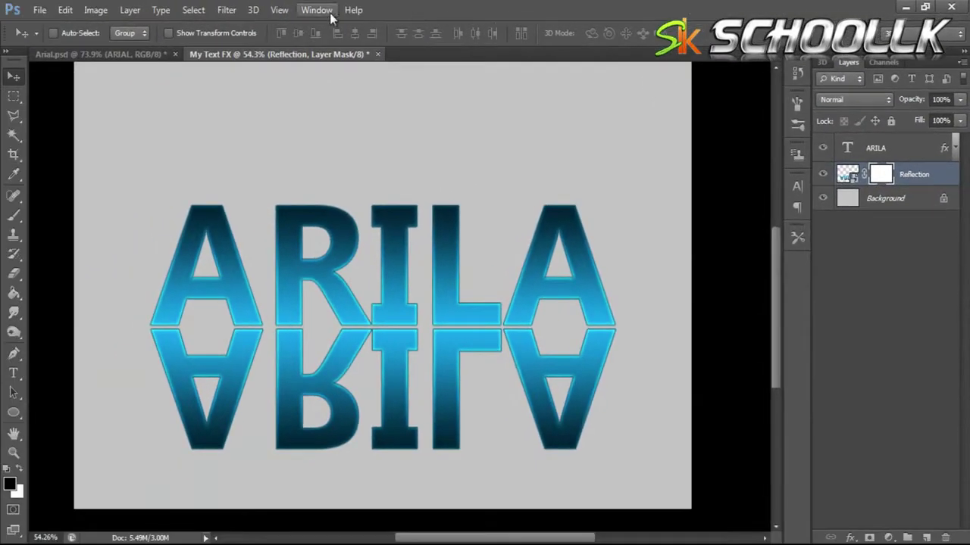
Get the Brush tool ready for the Reflection mask and reduce its size to 500 px
click(16, 217)
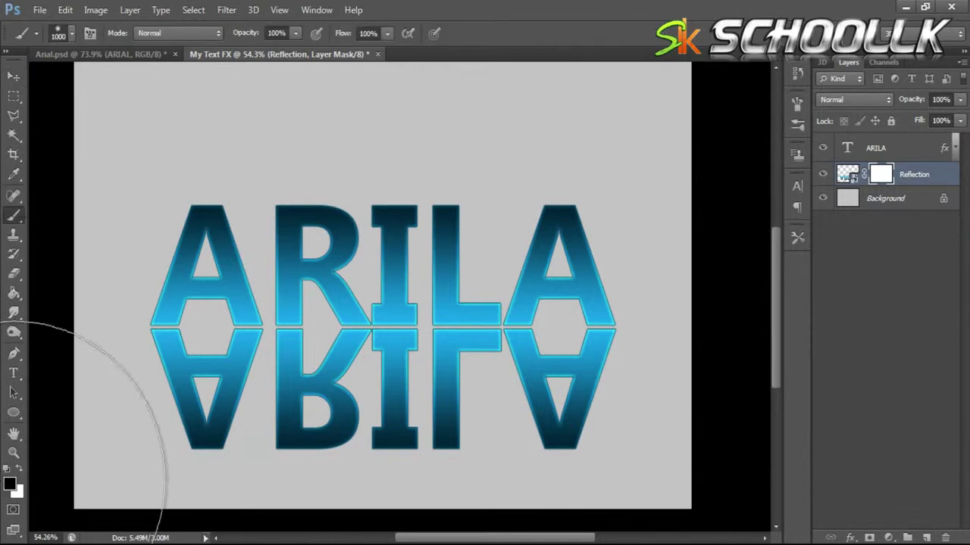
key(bracketleft)
key(bracketleft)
key(bracketleft)
key(bracketleft)
key(bracketleft)
Try painting black over the mirrored letters on the Reflection mask, and restore the mask to white
mouse_move(307, 385)
mouse_down()
mouse_move(281, 390)
mouse_move(510, 407)
mouse_move(708, 401)
mouse_up()
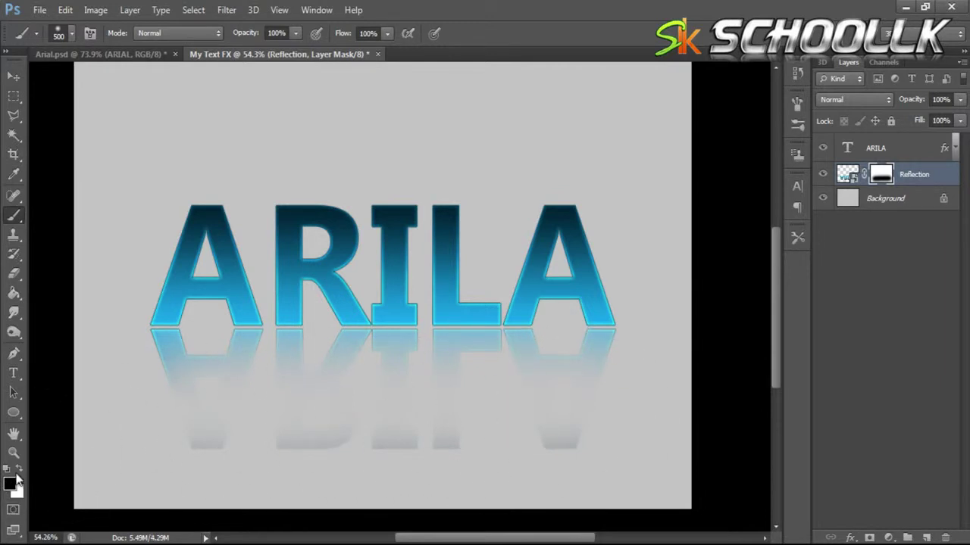
mouse_move(553, 433)
mouse_down()
mouse_move(124, 420)
mouse_move(328, 373)
mouse_move(593, 361)
mouse_move(436, 428)
mouse_up()
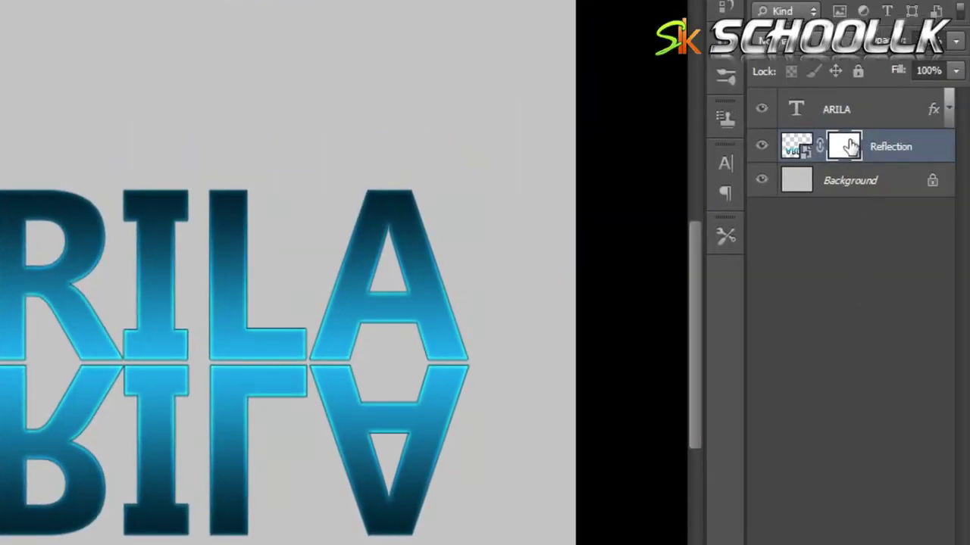
Fade out the lower part of the mirrored letters by painting black on the Reflection layer's mask
click(795, 146)
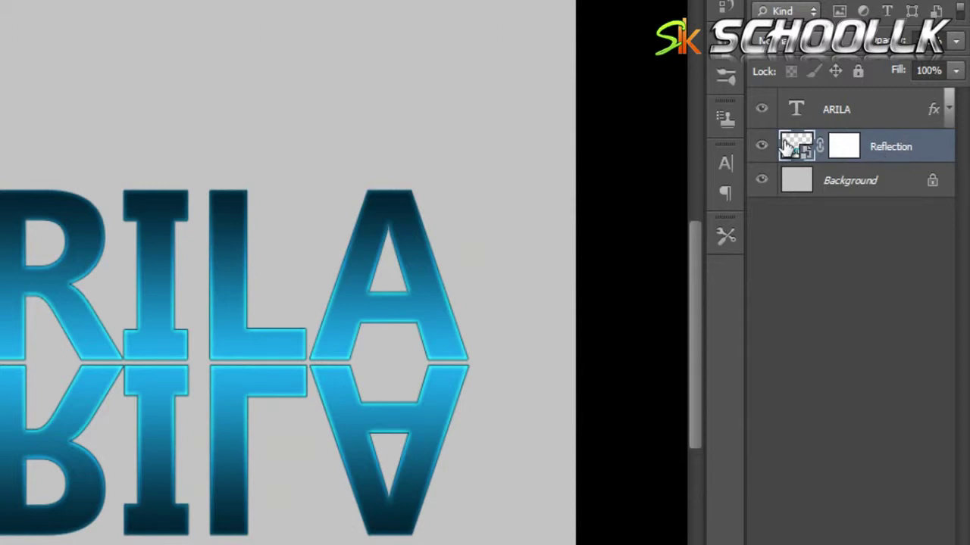
click(842, 147)
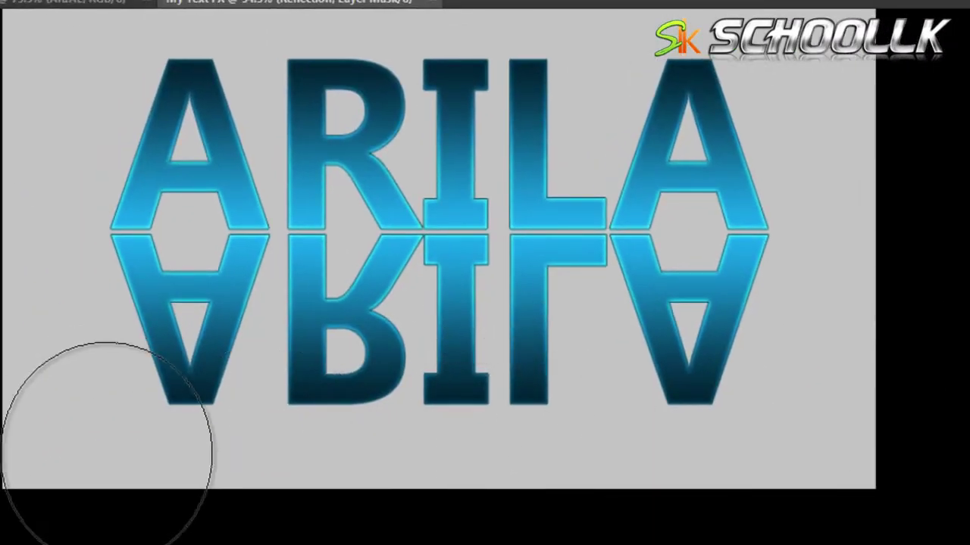
mouse_move(106, 444)
mouse_down()
mouse_move(305, 465)
mouse_move(850, 465)
mouse_move(93, 476)
mouse_move(736, 485)
mouse_move(74, 452)
mouse_move(671, 470)
mouse_move(184, 474)
mouse_move(938, 432)
mouse_move(141, 444)
mouse_up()
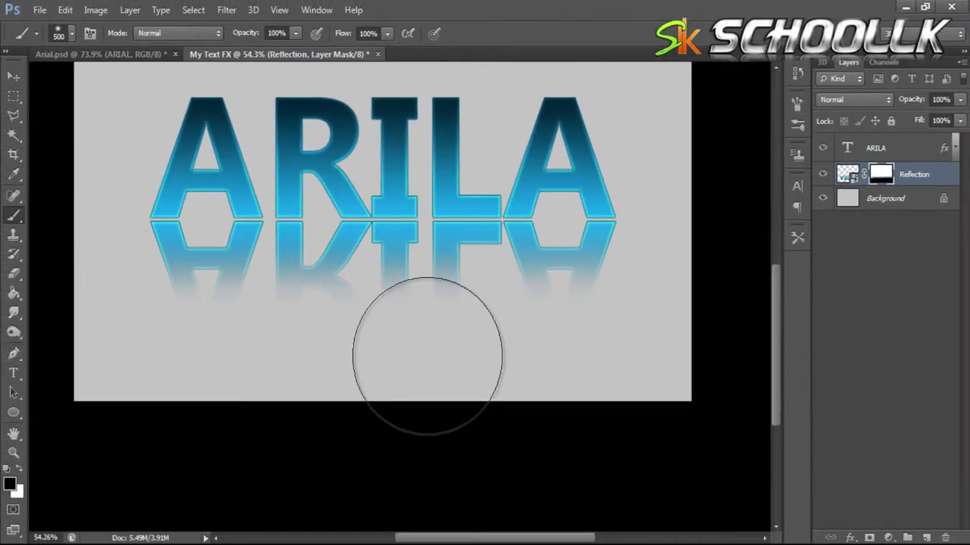
scroll(428, 356, up, 3)
click(18, 77)
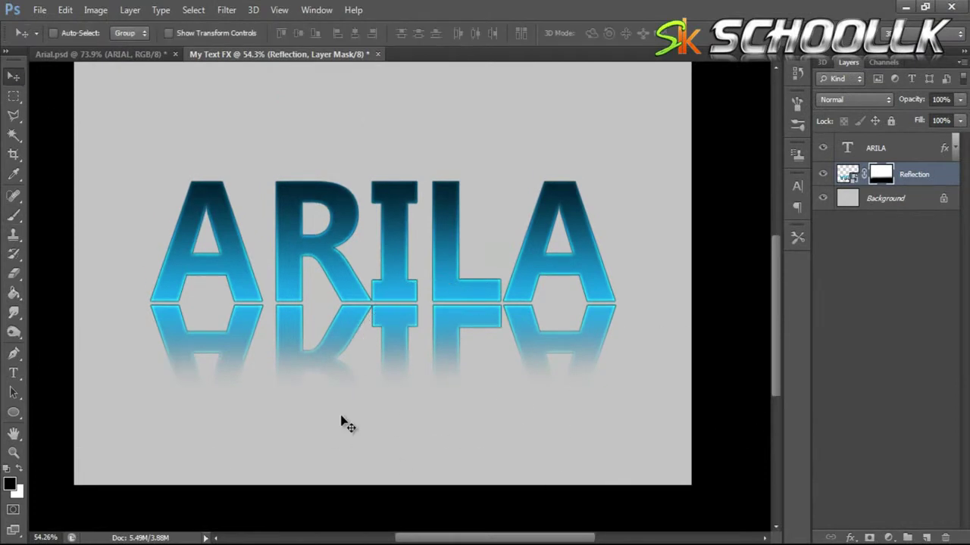
Compare the reflection in Arial.psd with the one under the letters in My Text FX
click(99, 55)
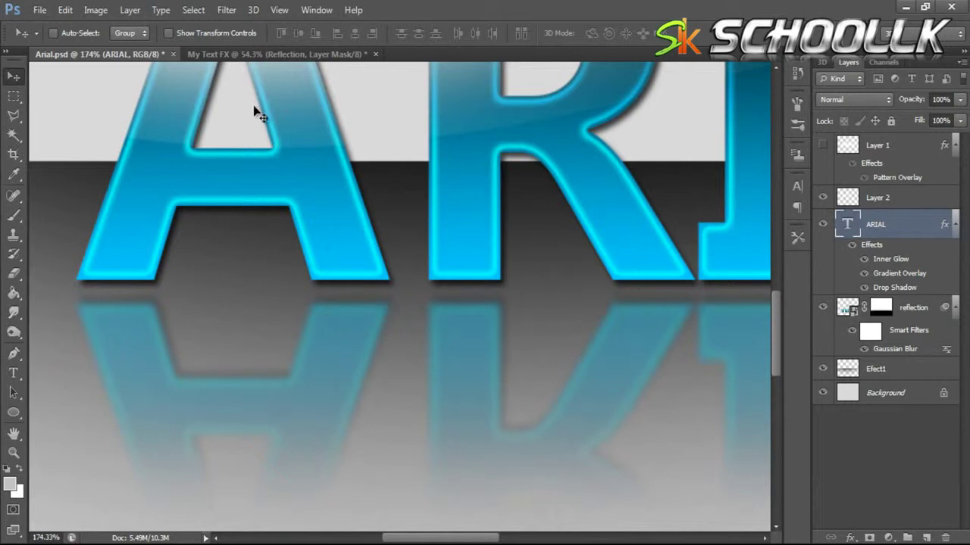
click(273, 54)
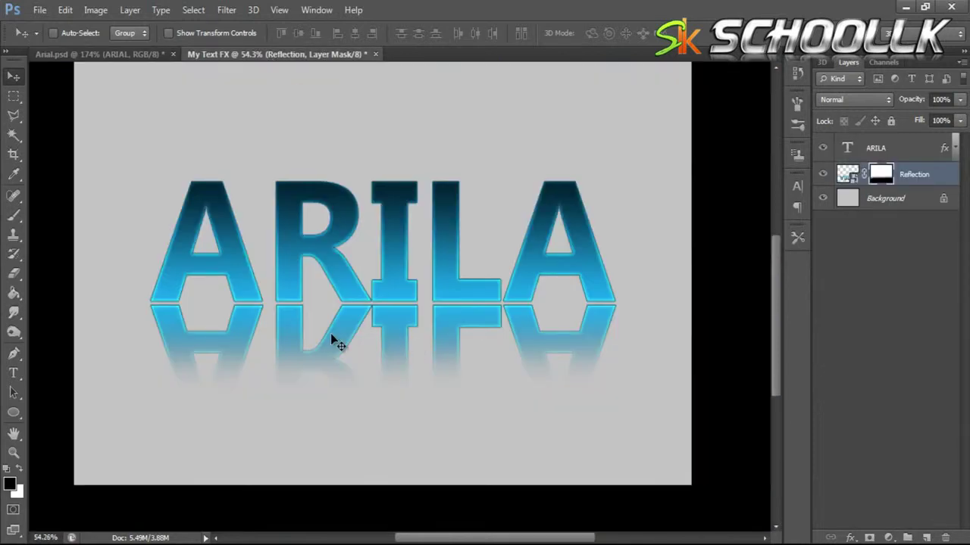
scroll(331, 333, up, 5)
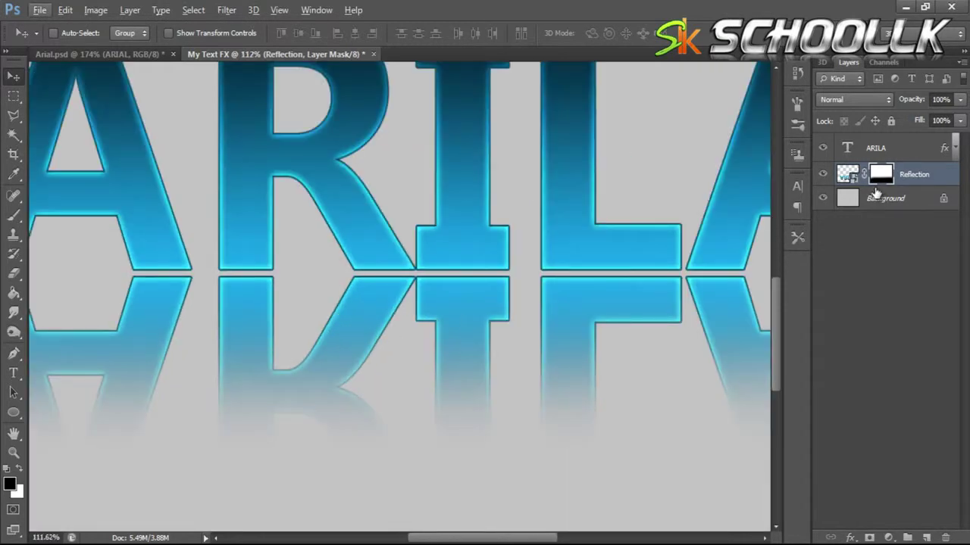
scroll(478, 316, up, 2)
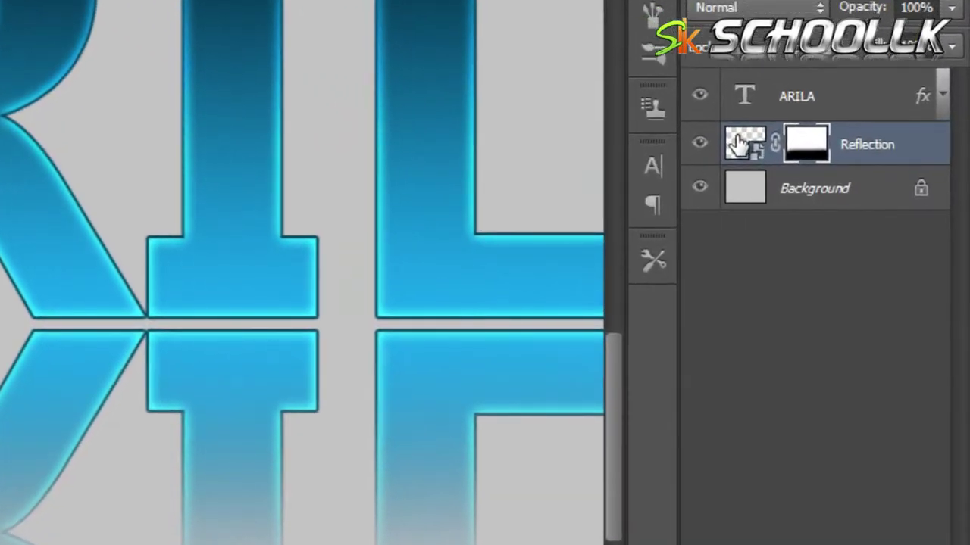
Apply a Gaussian Blur with a 2.1 px radius to the Reflection layer's contents rather than its mask
click(754, 149)
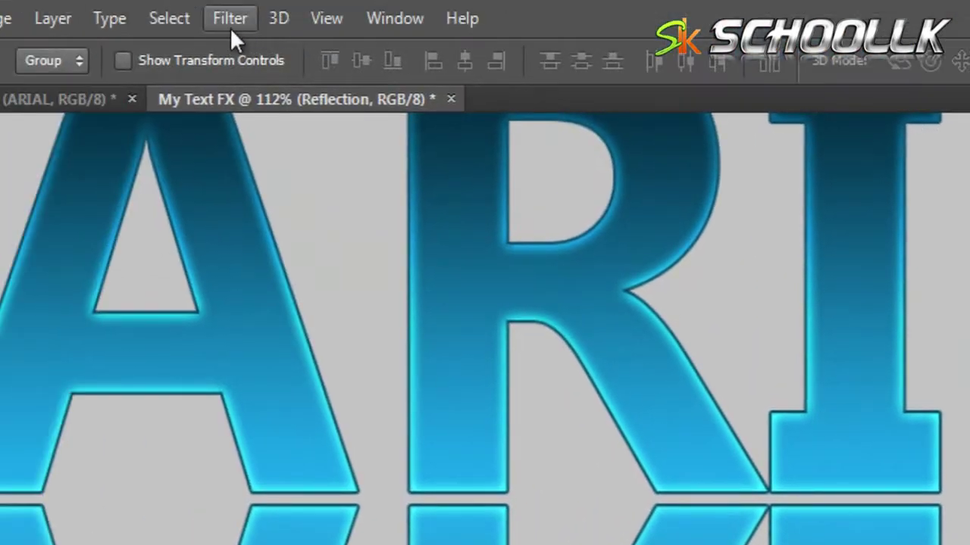
click(230, 18)
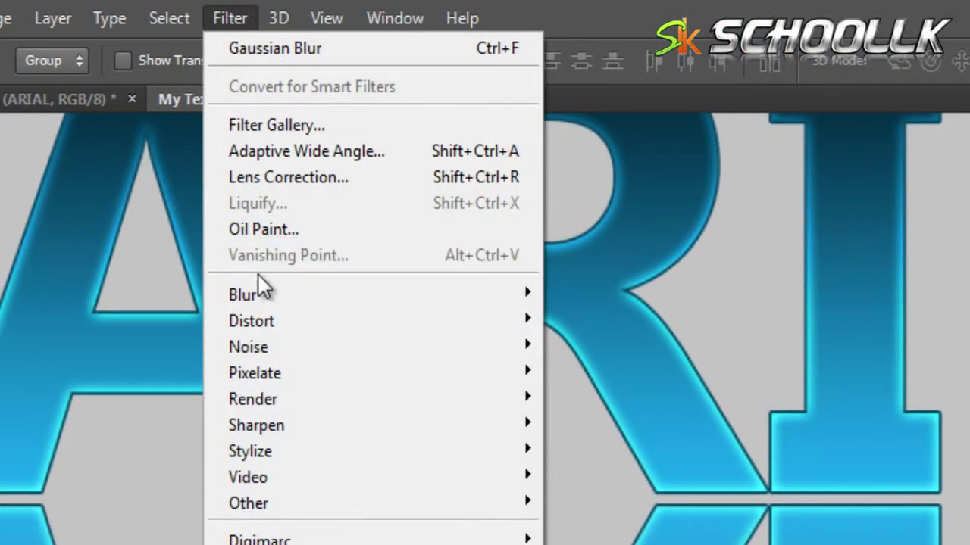
mouse_move(262, 296)
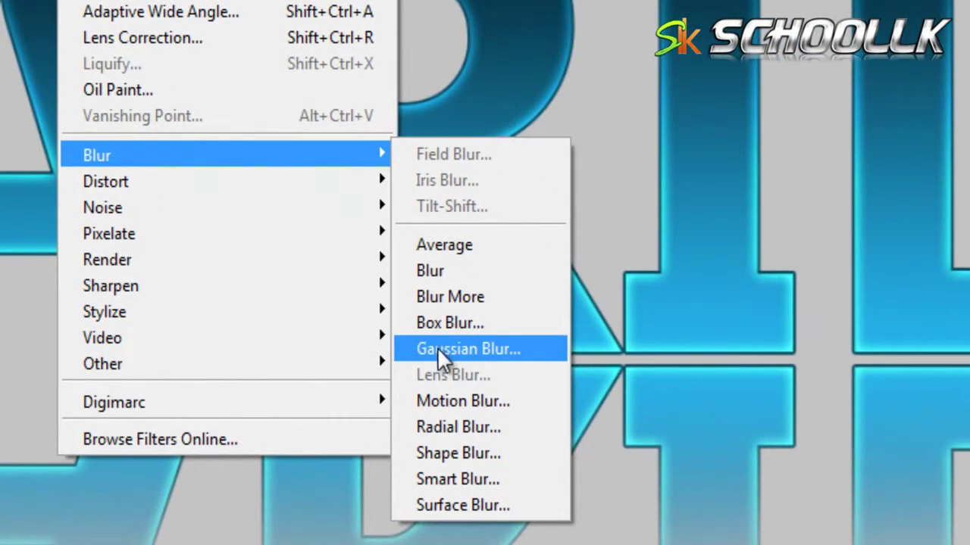
click(569, 487)
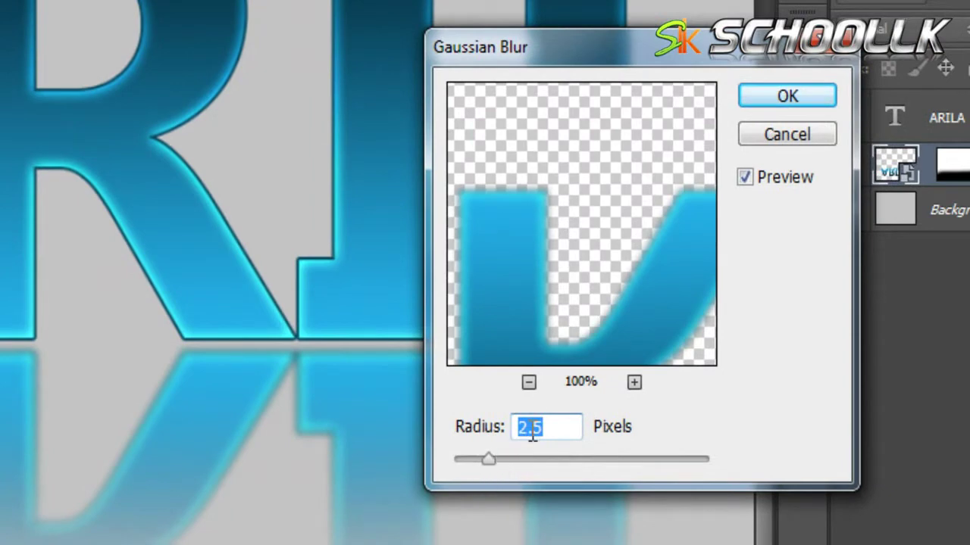
drag(488, 460, 482, 462)
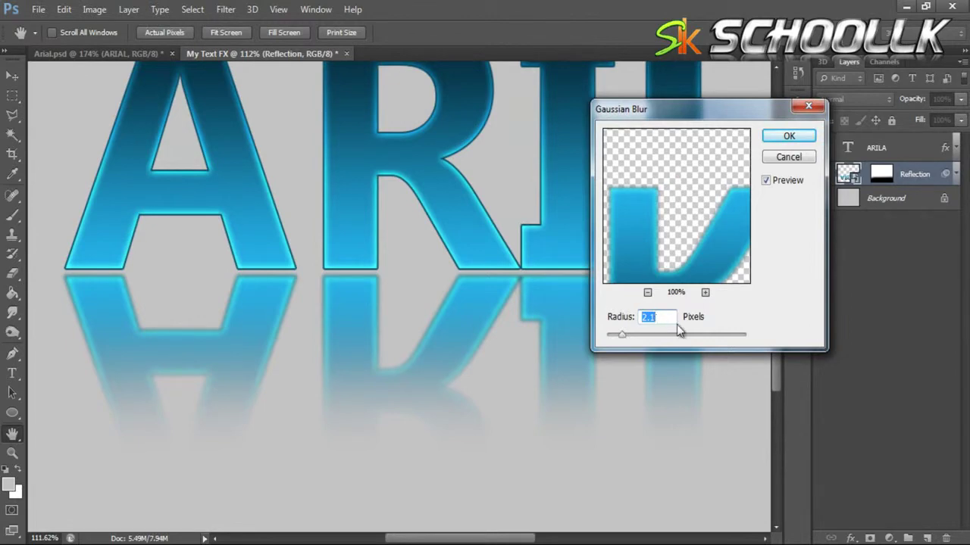
click(789, 137)
click(13, 75)
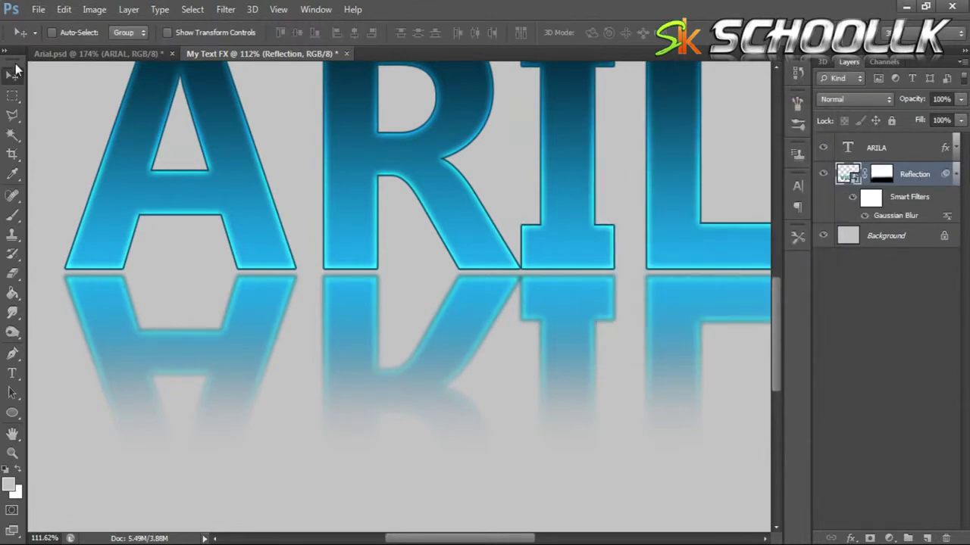
scroll(379, 303, down, 5)
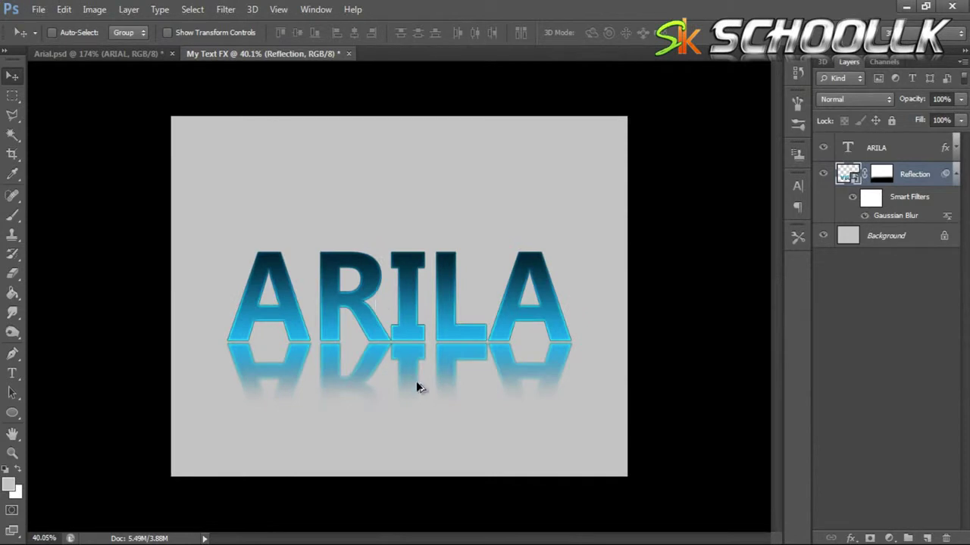
scroll(416, 382, up, 2)
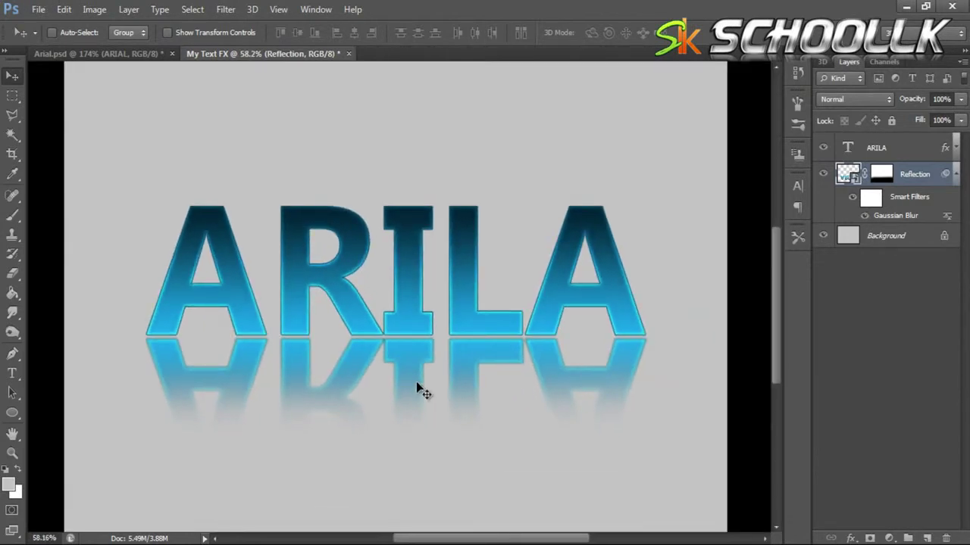
Examine the glossy highlight across the upper part of the lettering in Arial.psd
click(130, 51)
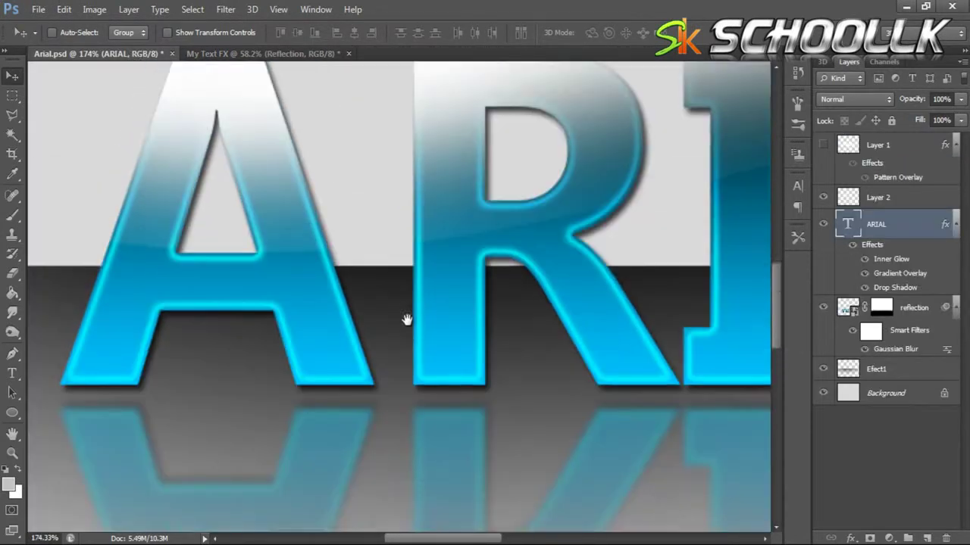
drag(407, 319, 390, 377)
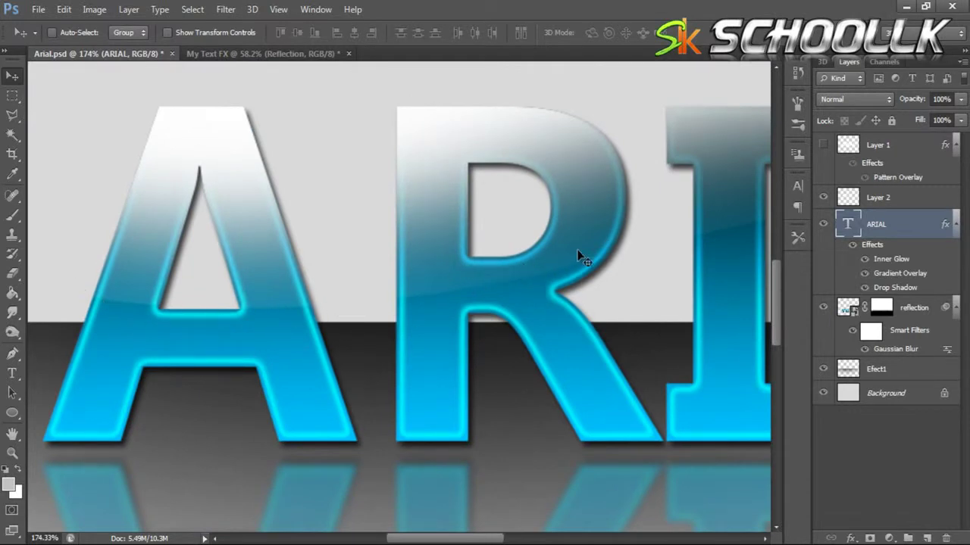
drag(618, 238, 380, 247)
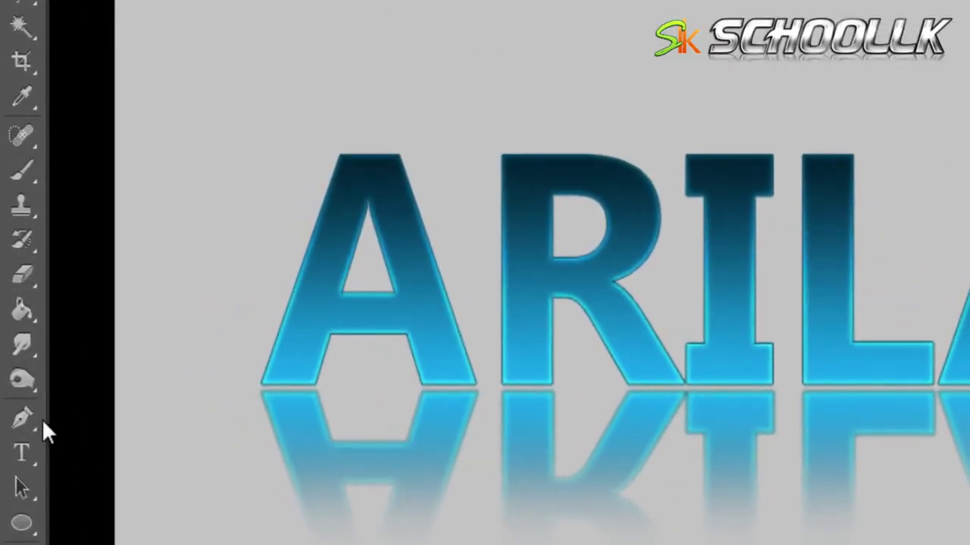
In My Text FX, choose the Pen tool and add a new empty layer above the ARILA text layer
click(22, 419)
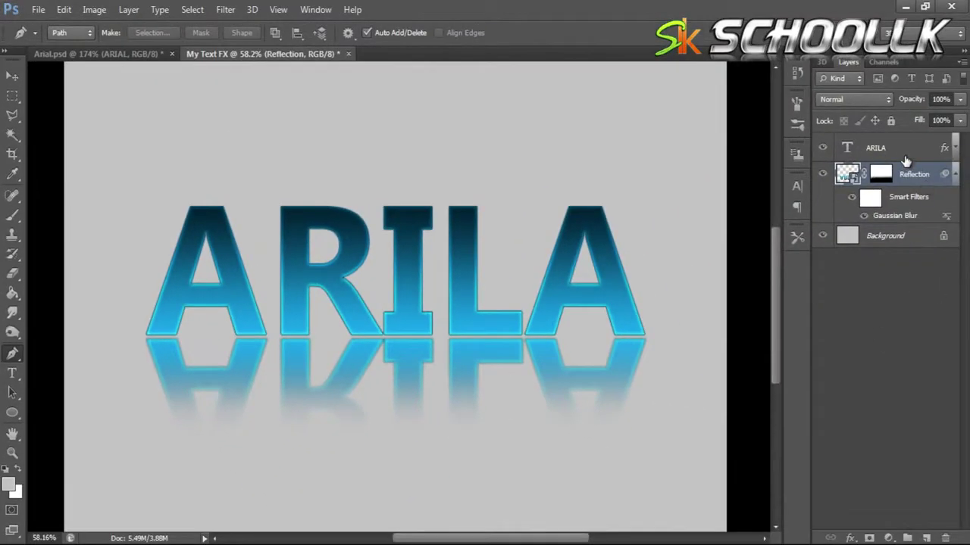
click(893, 150)
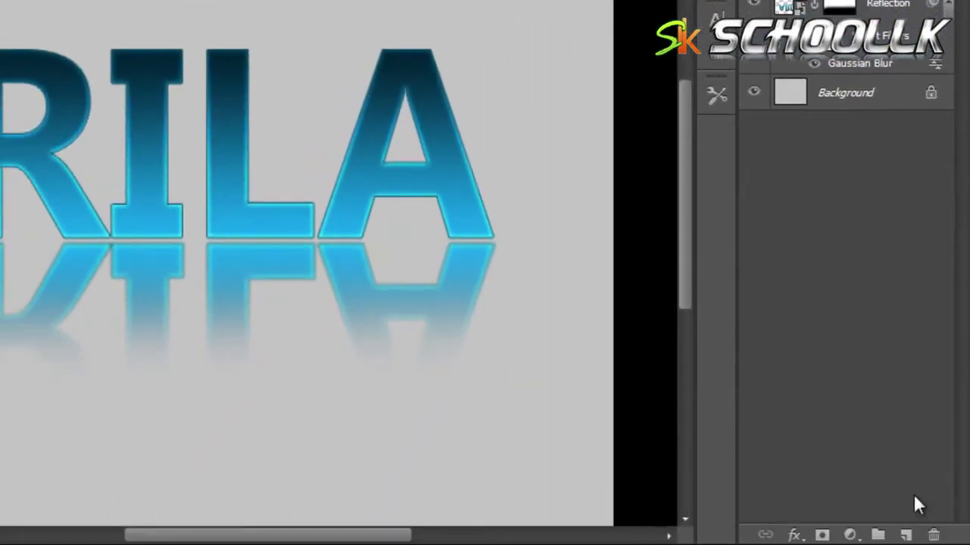
click(909, 528)
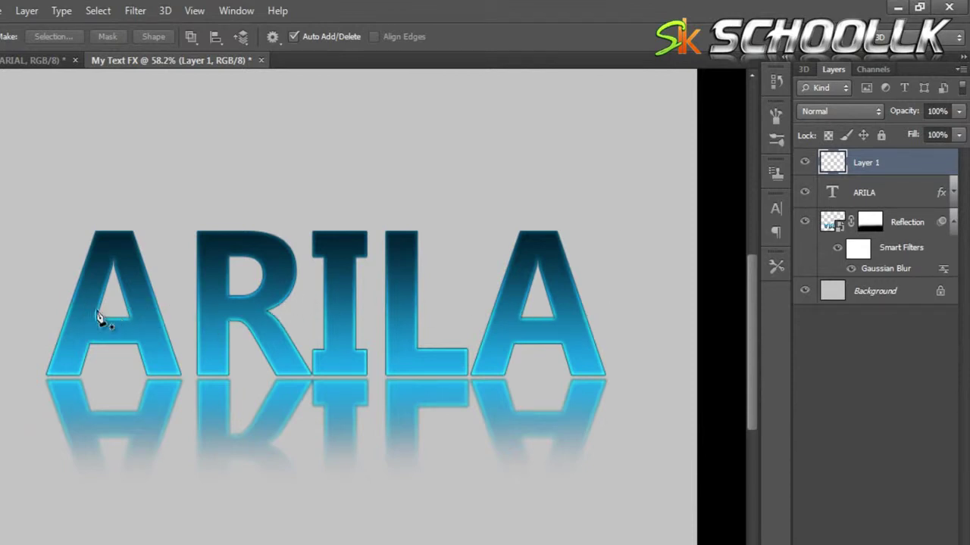
Draw a closed path with an S-shaped curve across the middle of the ARILA letters, looping around above them
click(59, 307)
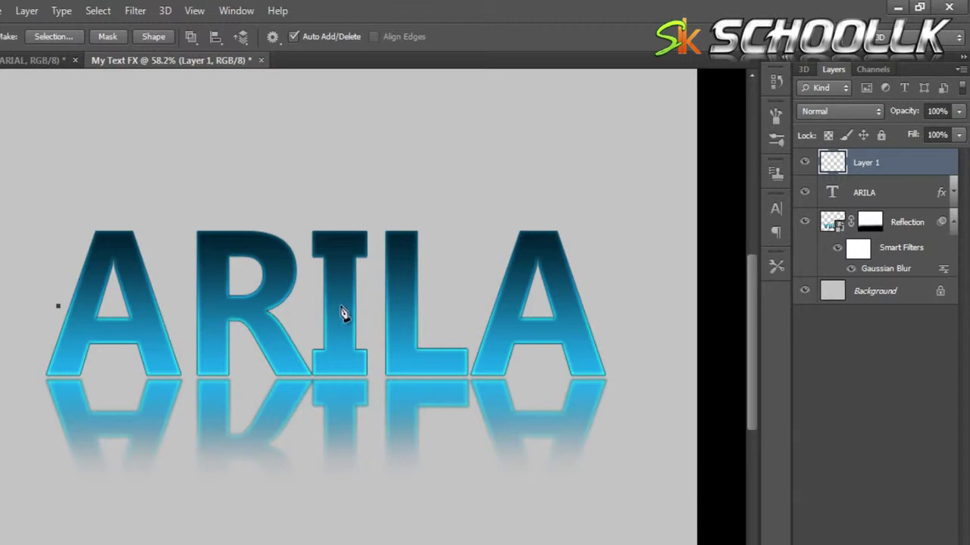
drag(339, 304, 453, 265)
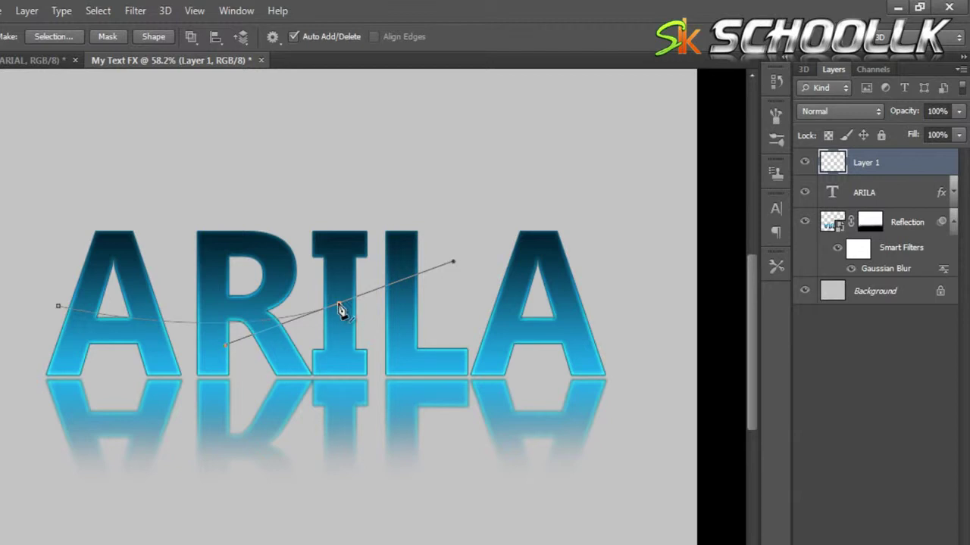
mouse_move(338, 307)
mouse_down()
mouse_move(337, 280)
mouse_move(339, 290)
mouse_up()
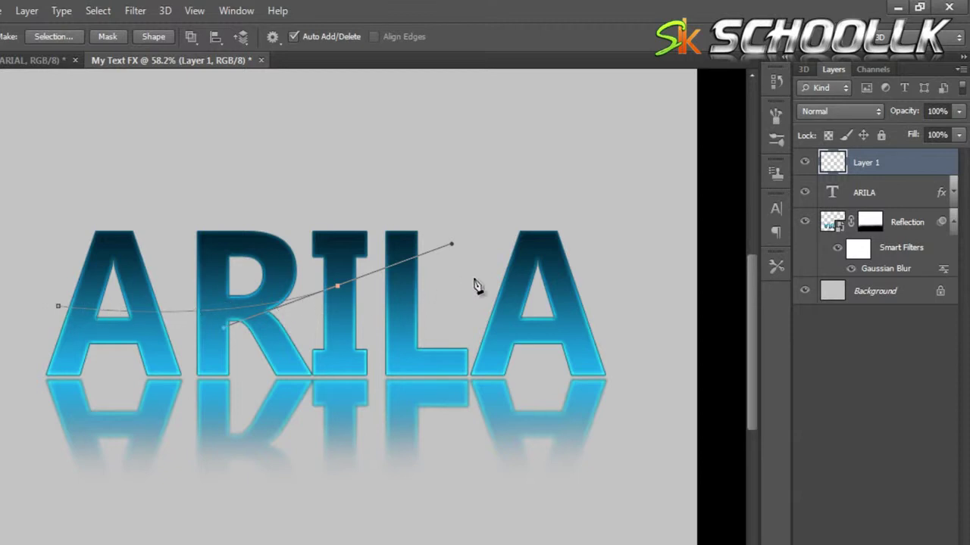
click(596, 282)
mouse_move(596, 281)
mouse_down()
mouse_move(599, 190)
mouse_move(513, 160)
mouse_move(66, 171)
mouse_up()
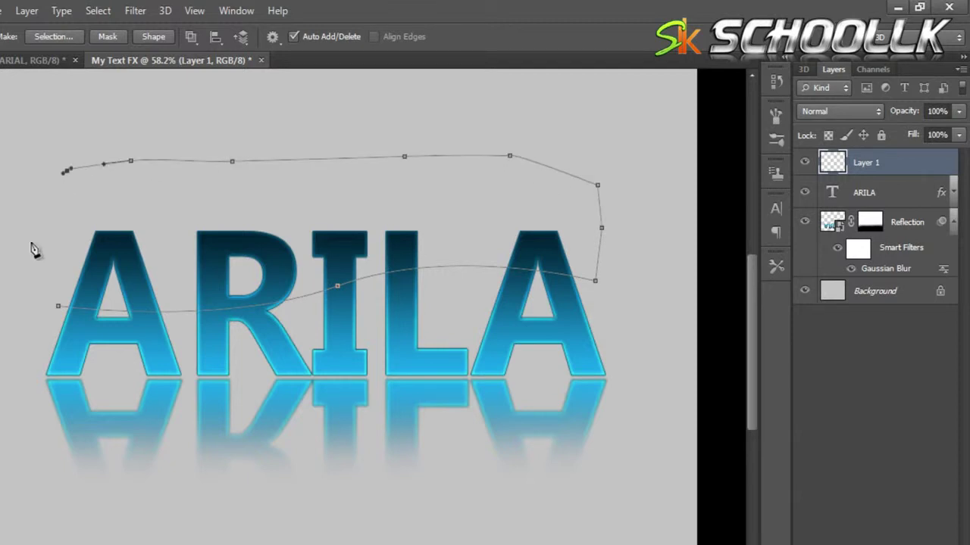
click(59, 309)
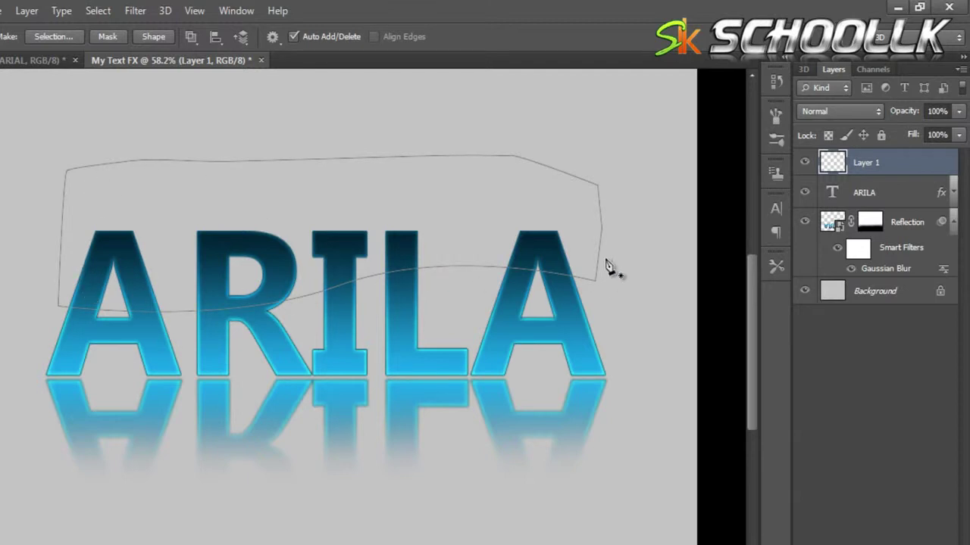
Load the closed work path around the upper half of the letters as a selection
right_click(360, 202)
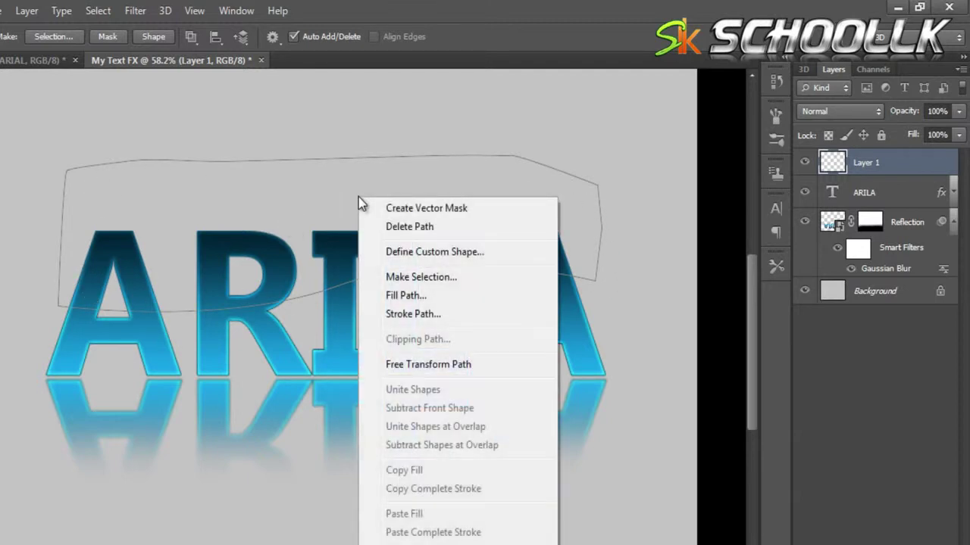
click(421, 278)
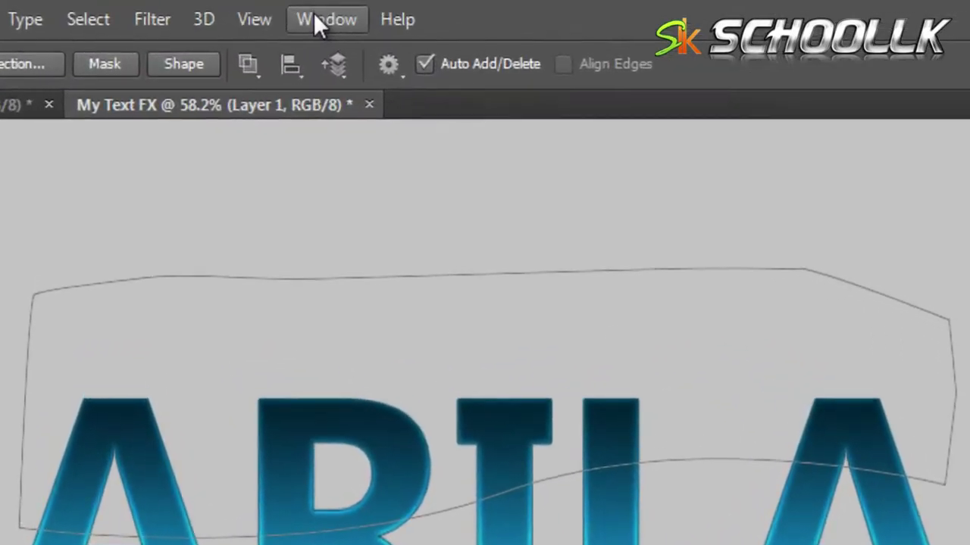
click(237, 11)
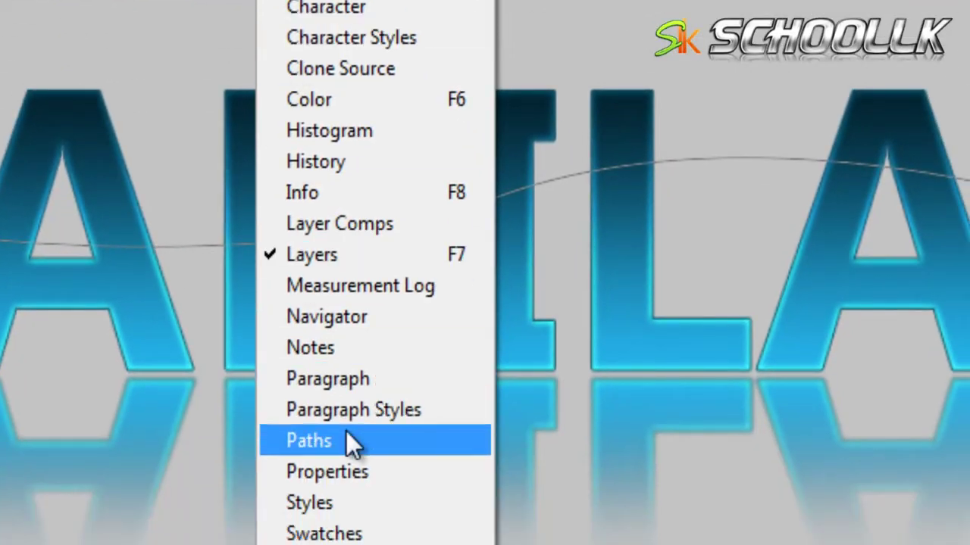
click(351, 443)
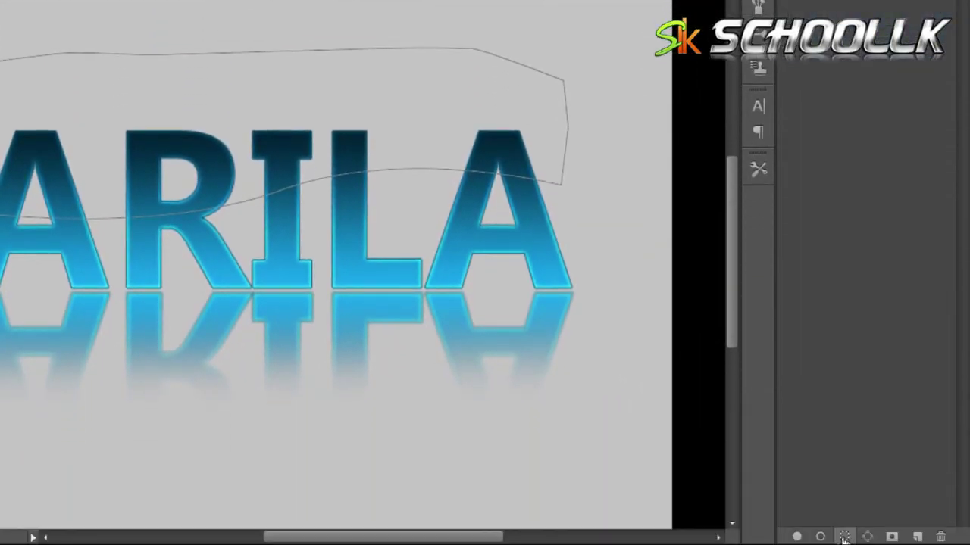
click(844, 538)
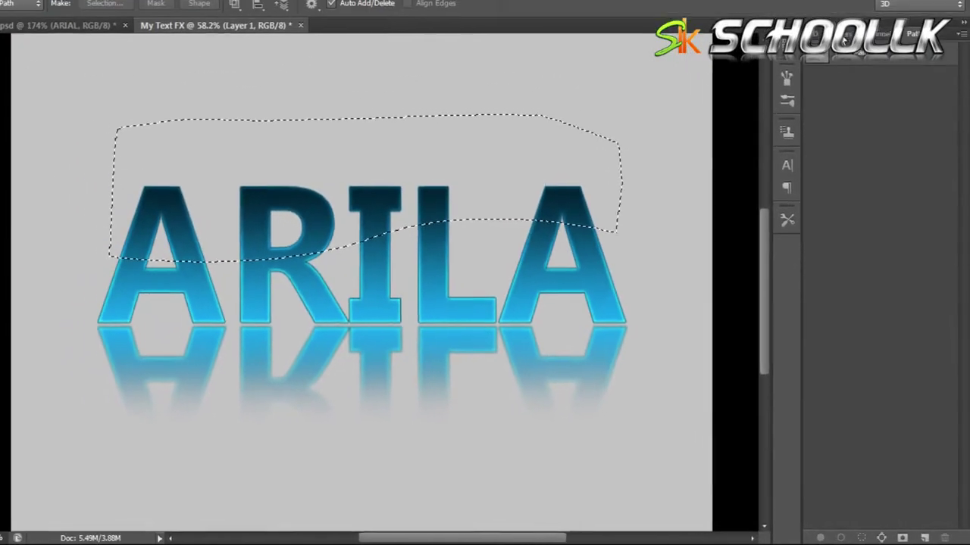
Rename the empty layer above the ARILA text layer as light
click(845, 35)
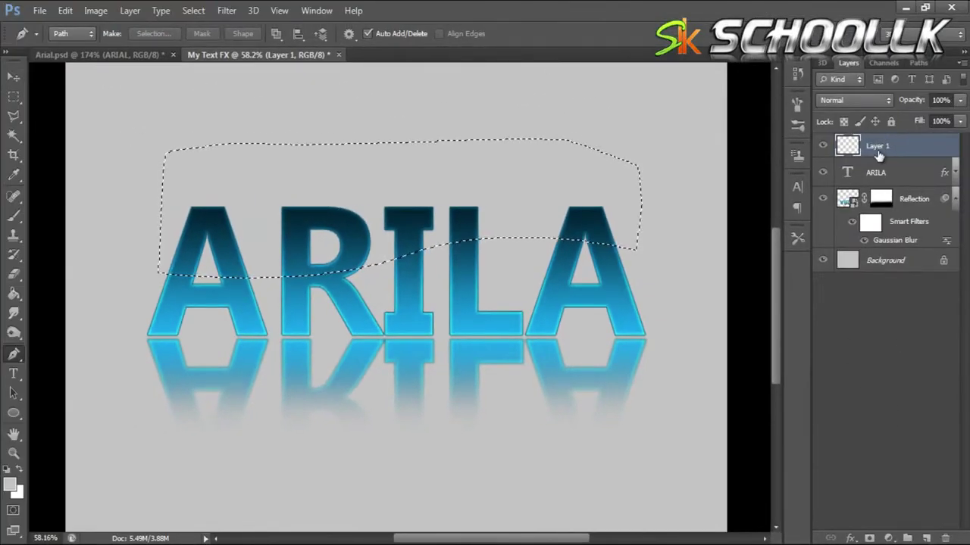
double_click(879, 155)
key(Return)
Paint soft white (ffffff) across the selected area on the light layer with the 500 px brush, then deselect
click(13, 217)
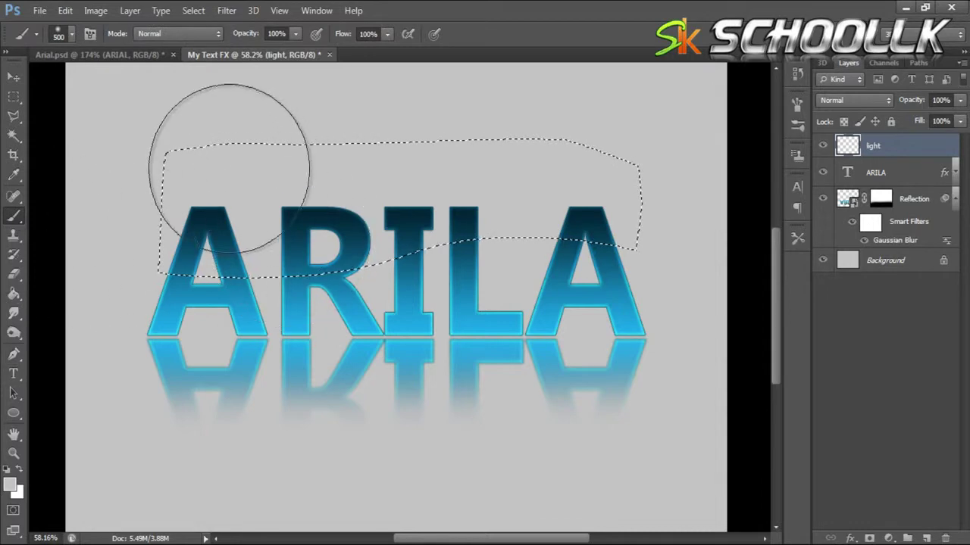
click(9, 469)
click(19, 469)
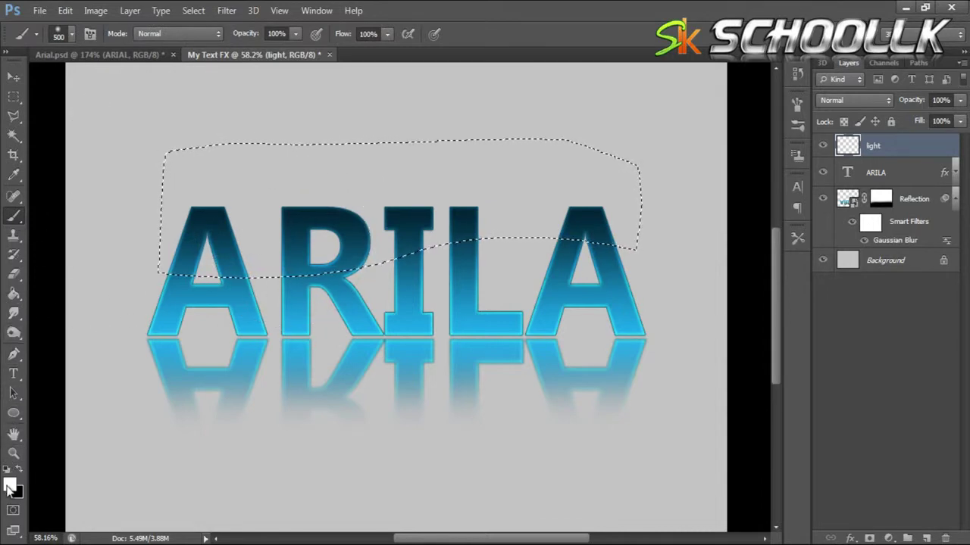
click(9, 487)
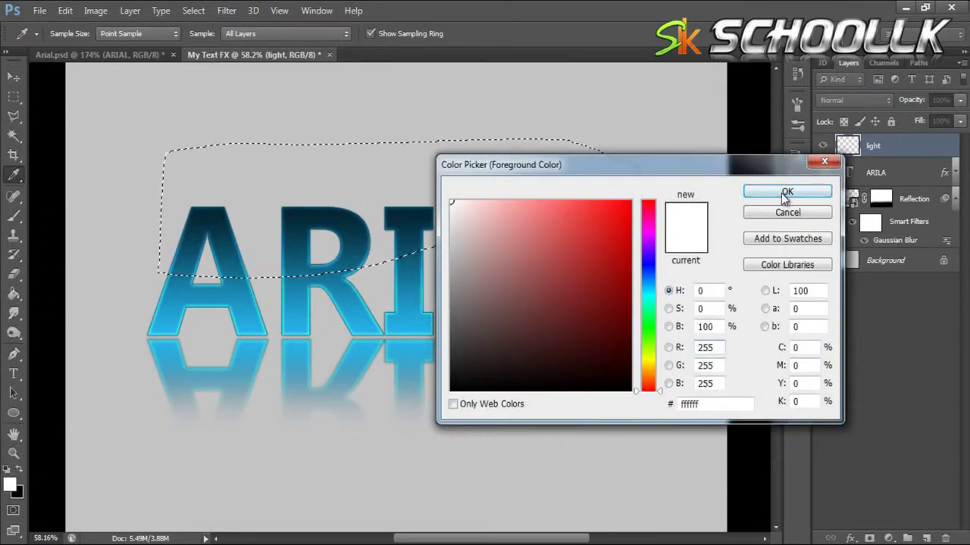
click(754, 192)
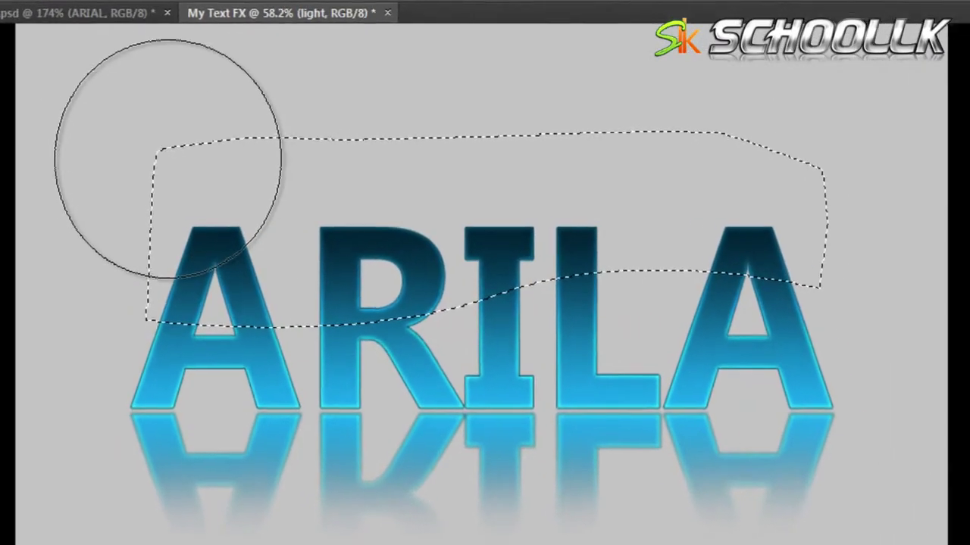
mouse_move(119, 165)
mouse_down()
mouse_move(353, 169)
mouse_move(559, 124)
mouse_up()
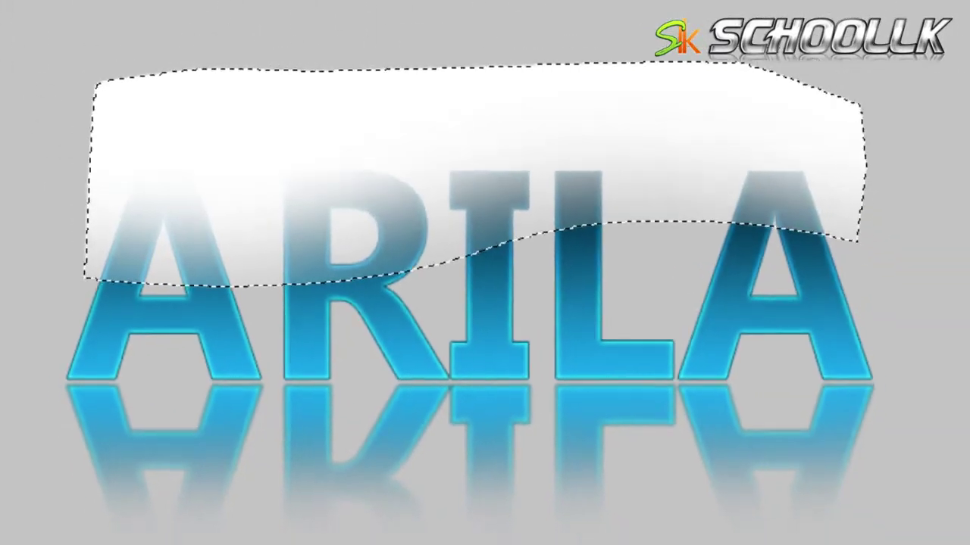
key(ctrl+d)
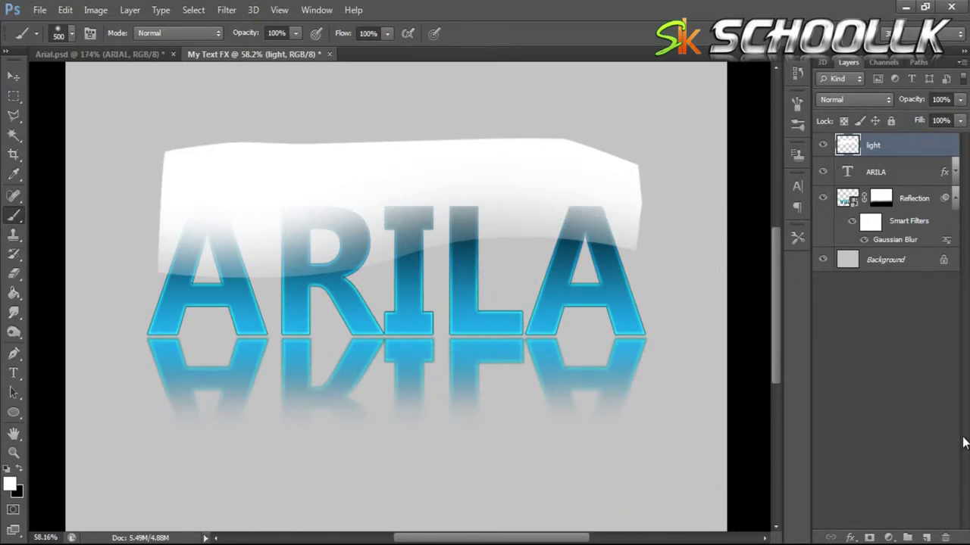
Delete everything on the light layer outside the ARILA letters using the inverted text selection, then deselect
click(106, 53)
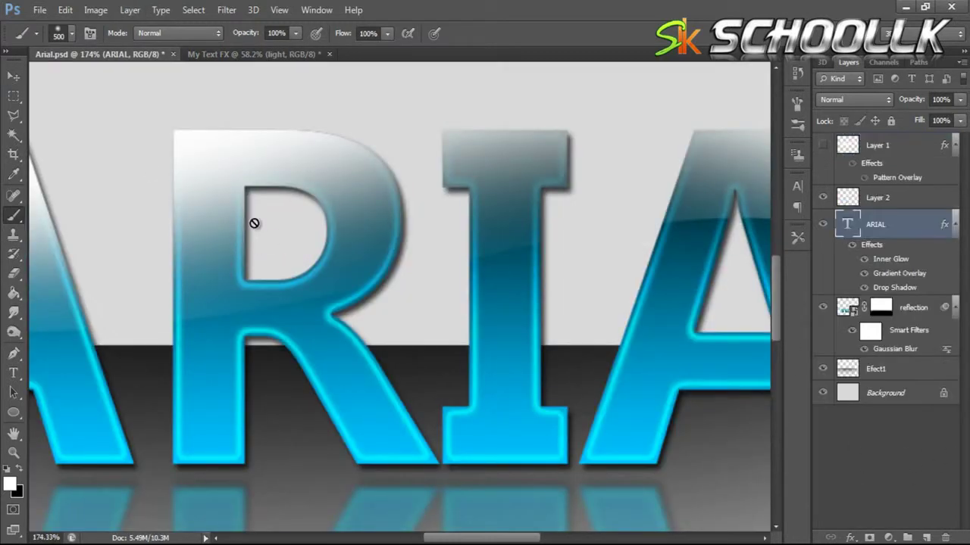
click(229, 56)
key(Delete)
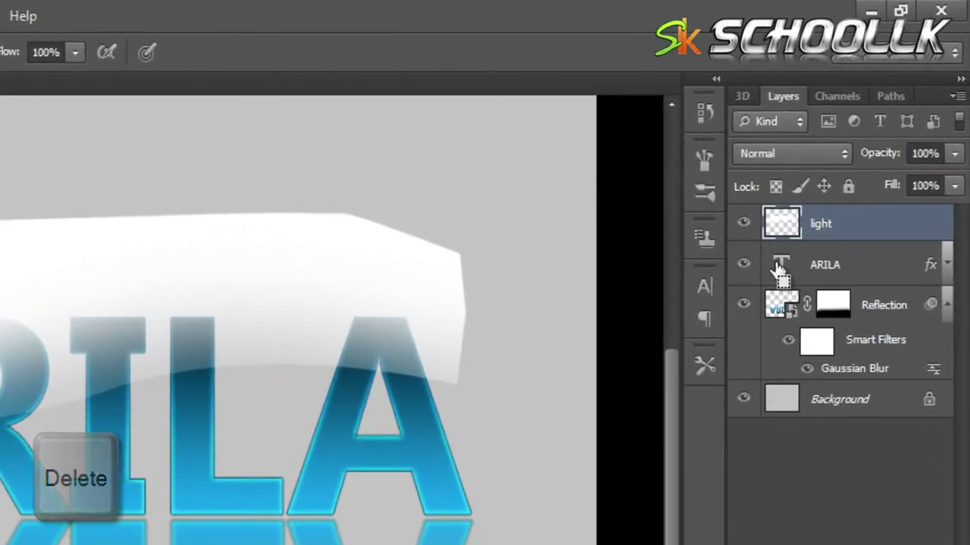
ctrl+click(784, 265)
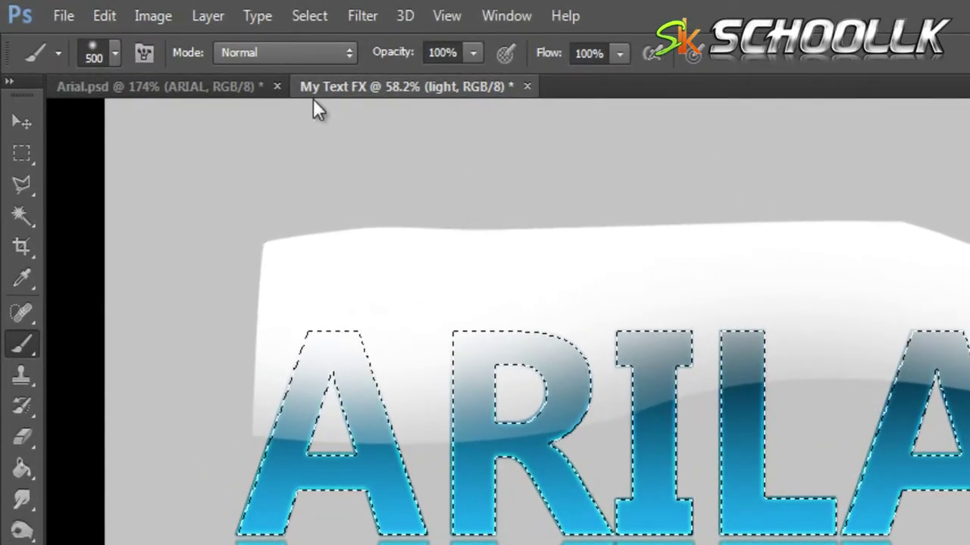
click(307, 16)
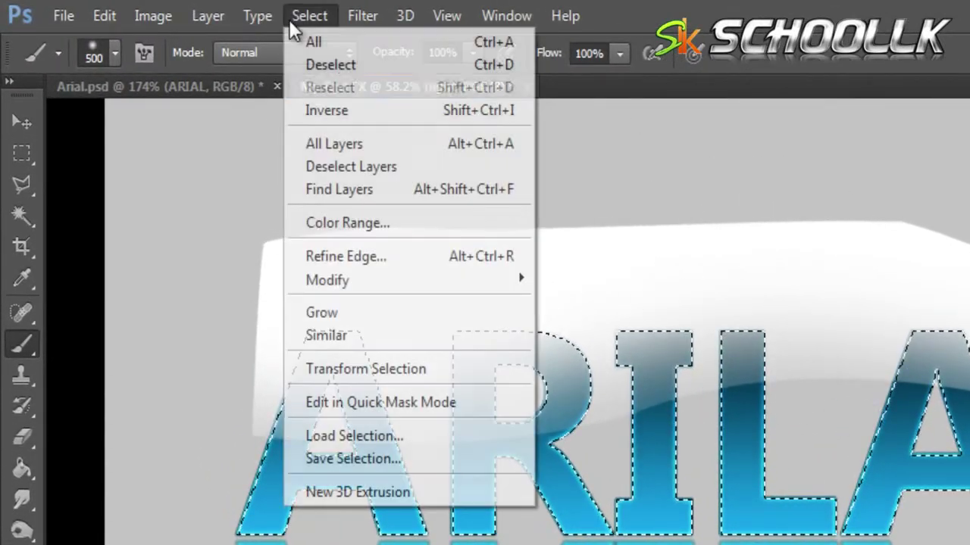
click(325, 115)
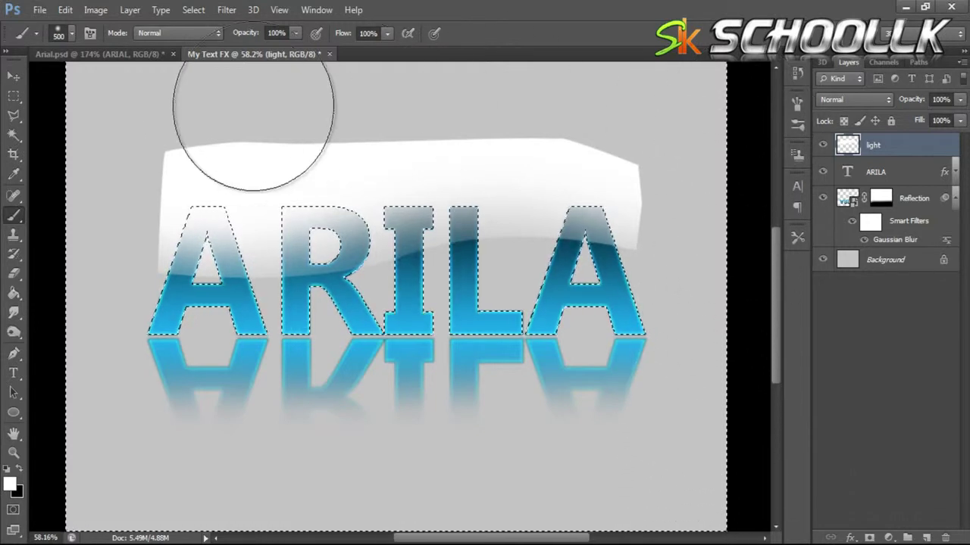
key(Delete)
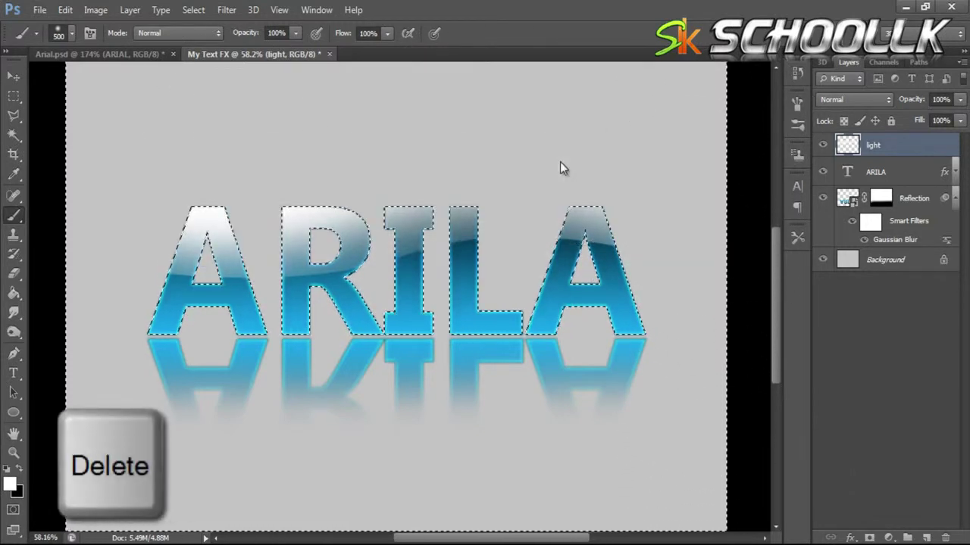
click(18, 77)
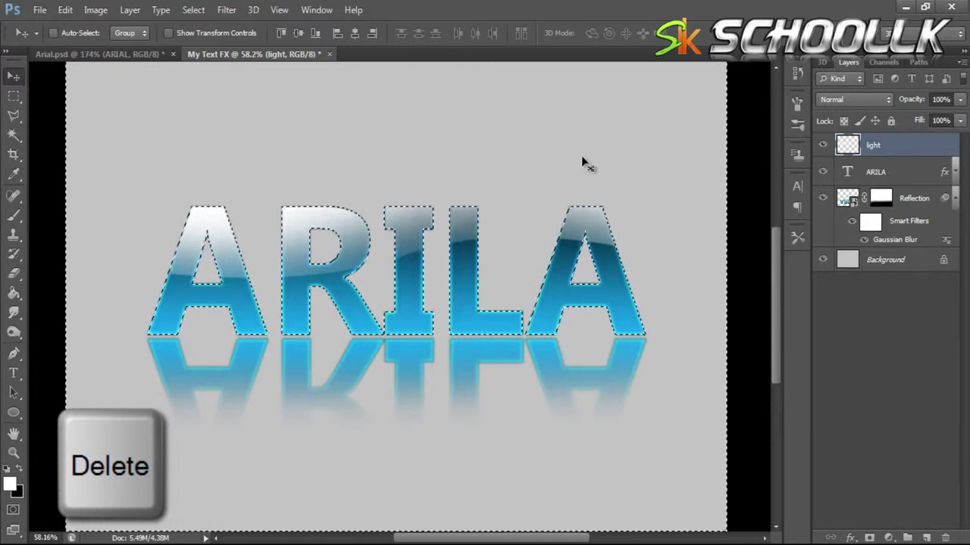
key(ctrl+d)
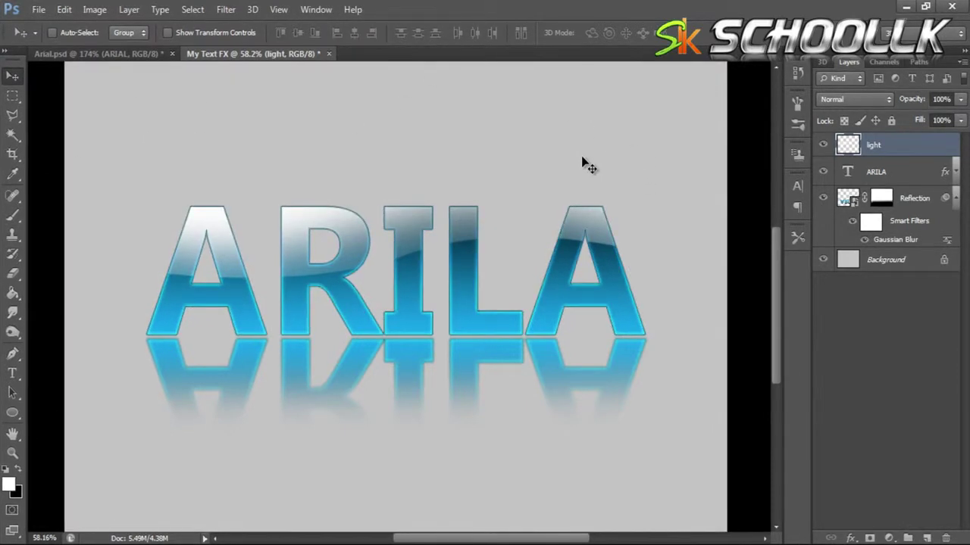
Compare the glossy ARILA text with the finished lettering and dark floor backdrop in Arial.psd
scroll(396, 204, down, 2)
scroll(398, 336, up, 2)
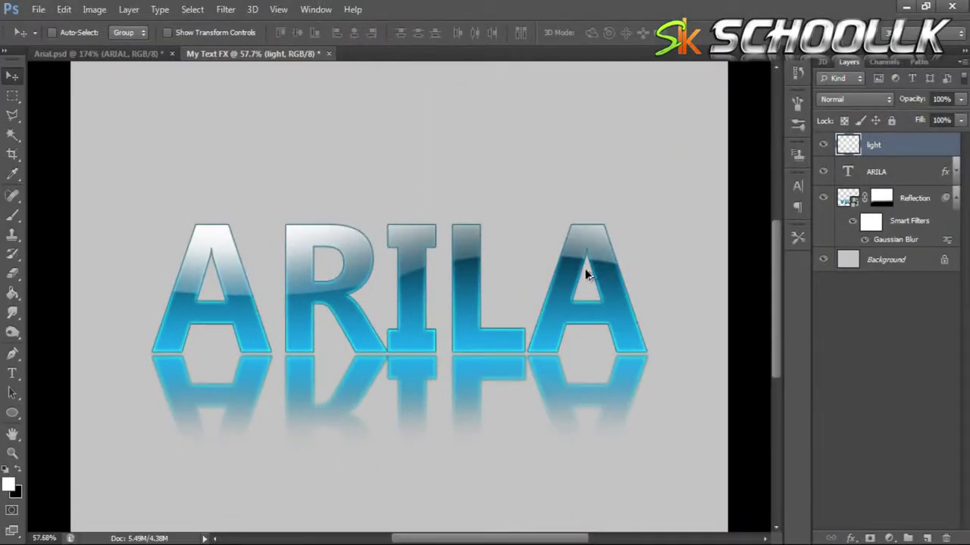
scroll(418, 302, down, 2)
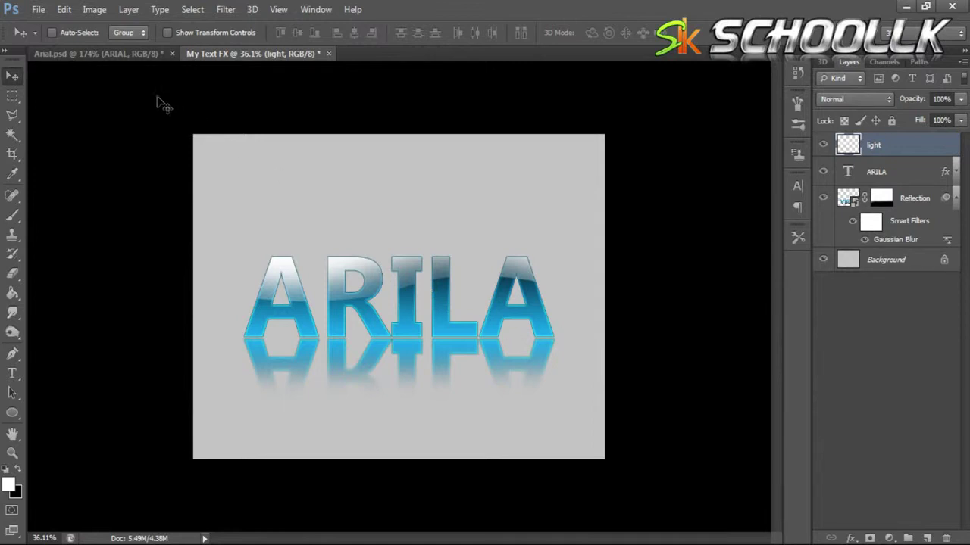
click(102, 53)
scroll(285, 328, down, 5)
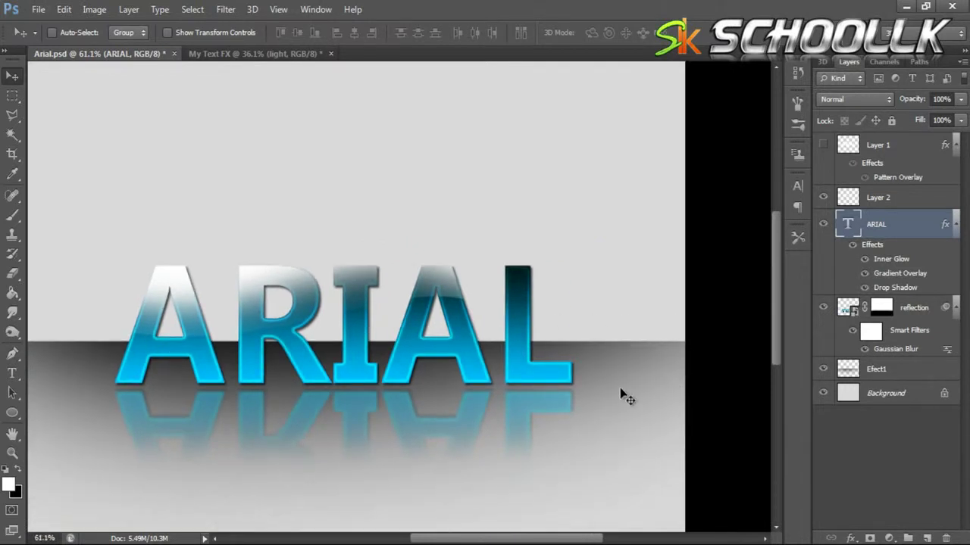
click(254, 60)
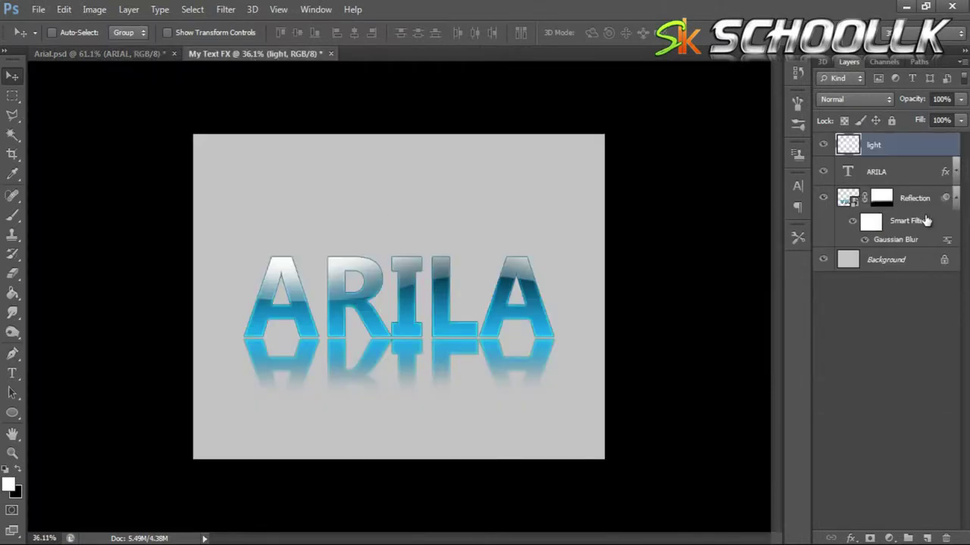
Add a new empty layer directly above Background in My Text FX and choose the Brush tool
click(877, 261)
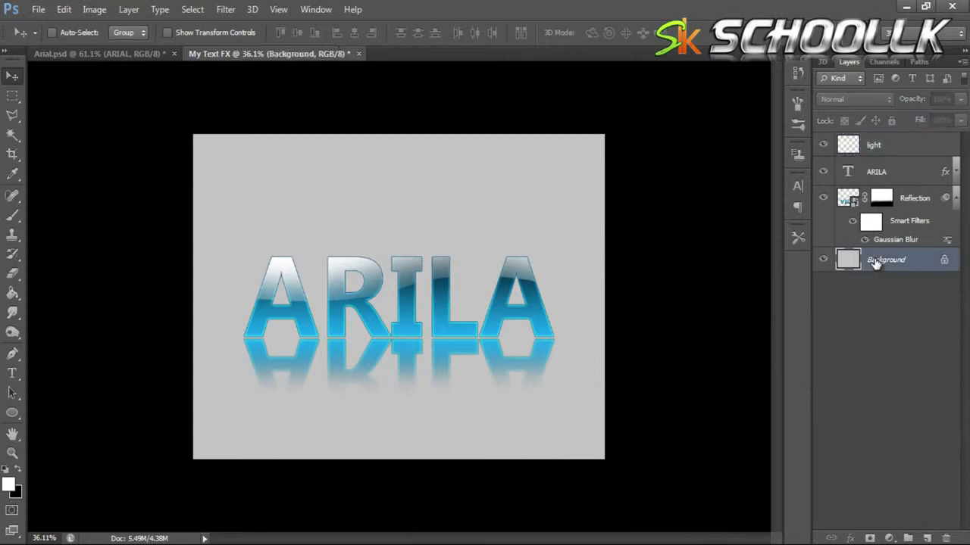
click(927, 538)
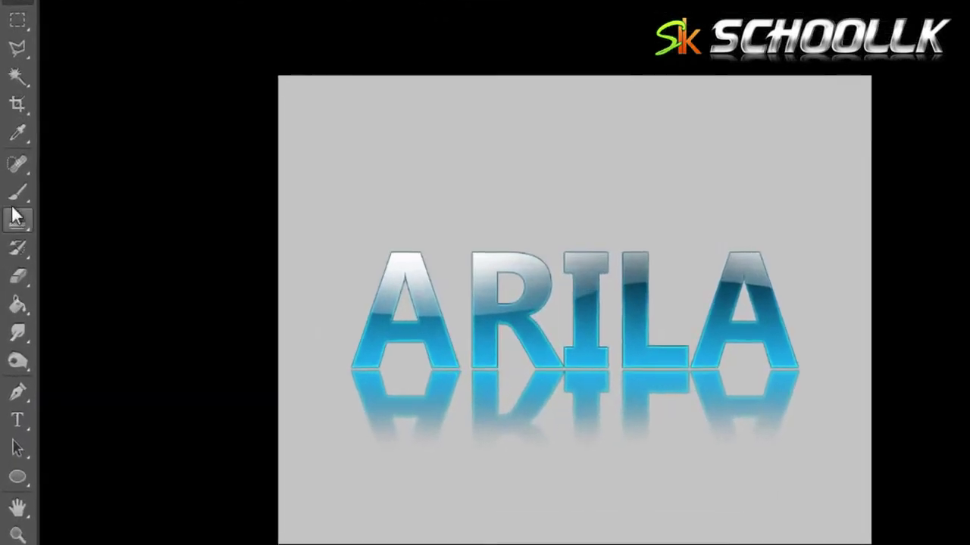
click(12, 214)
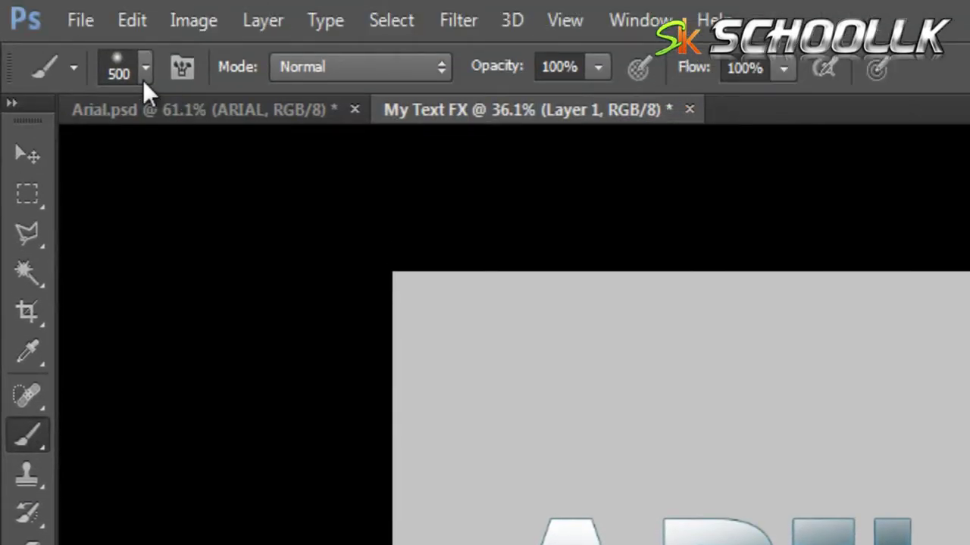
Set the soft round brush to a size of 1000 px
click(145, 75)
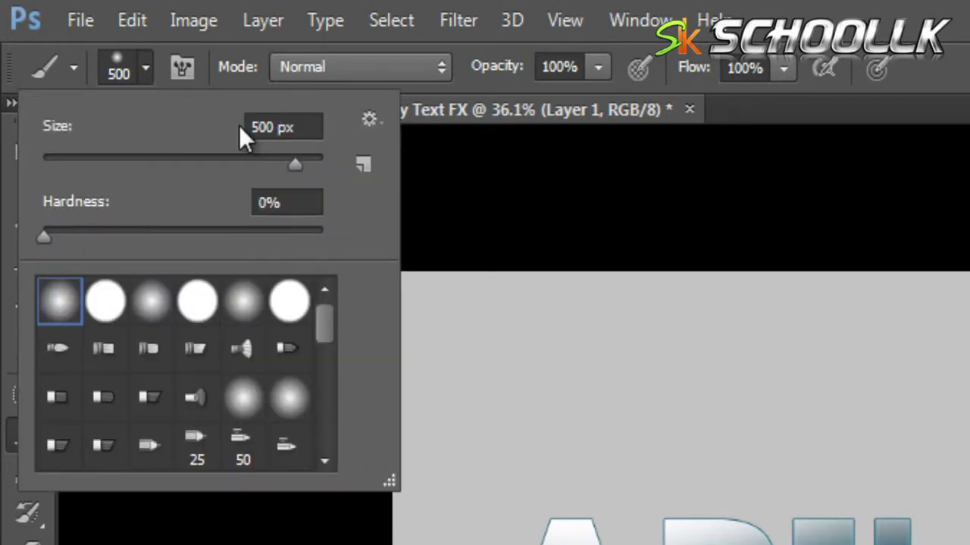
drag(297, 164, 301, 168)
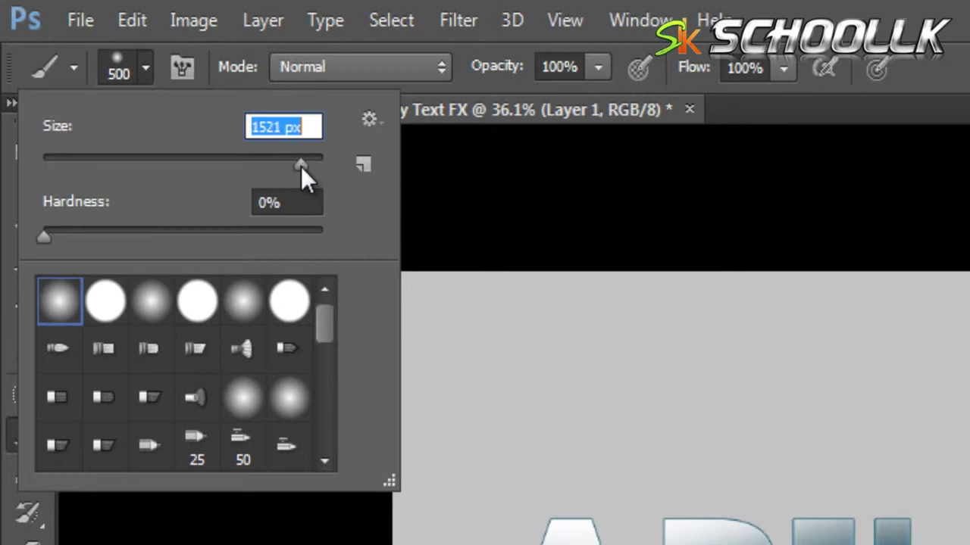
click(301, 127)
key(shift+Home)
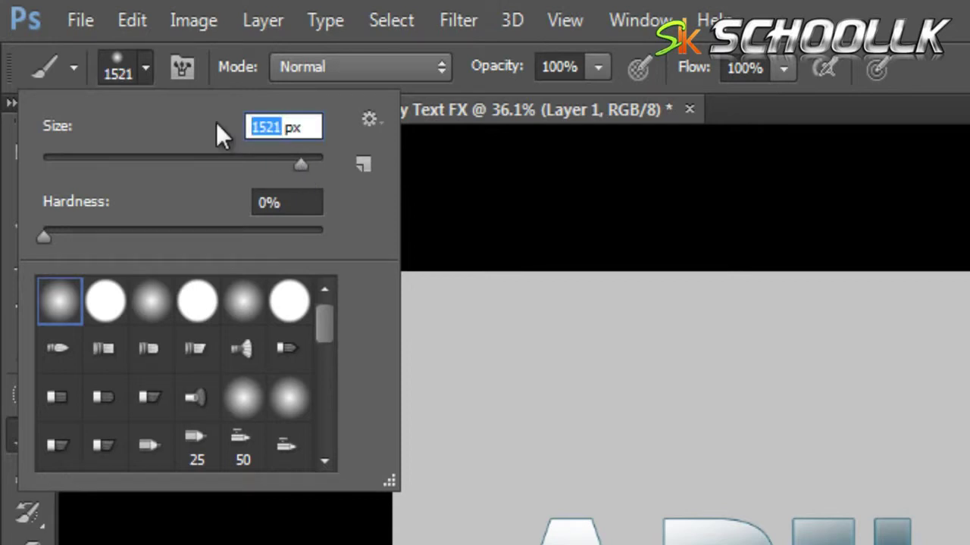
text(1000)
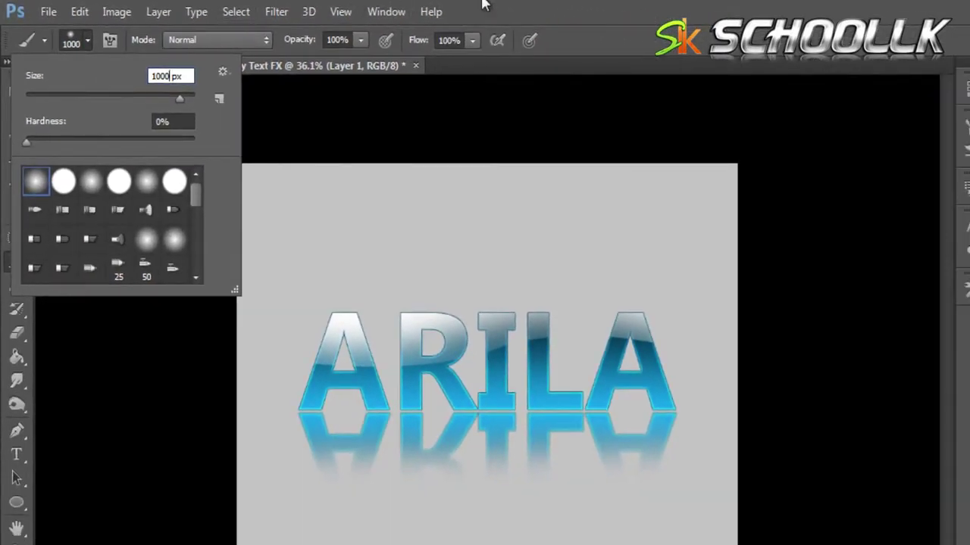
key(Return)
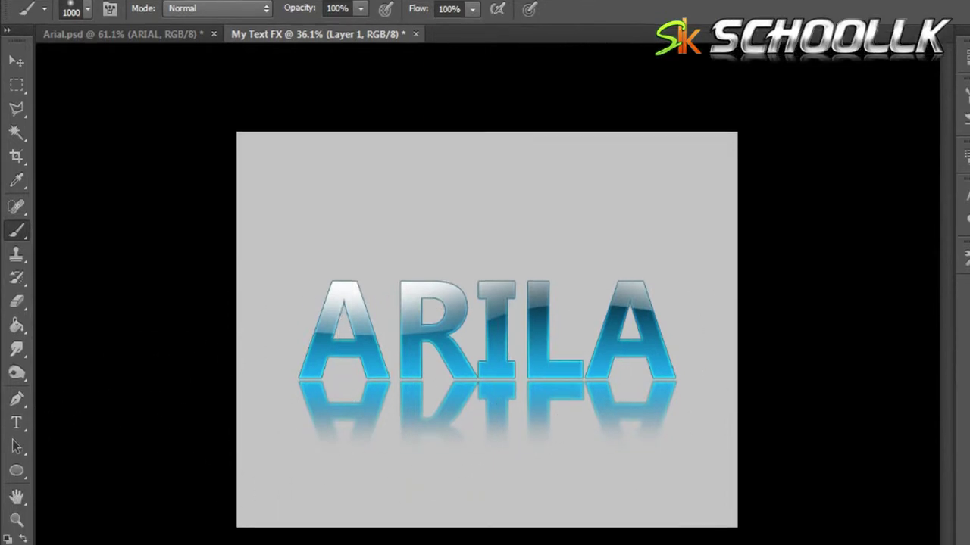
Set the foreground color to black (000000)
click(13, 506)
drag(626, 292, 533, 365)
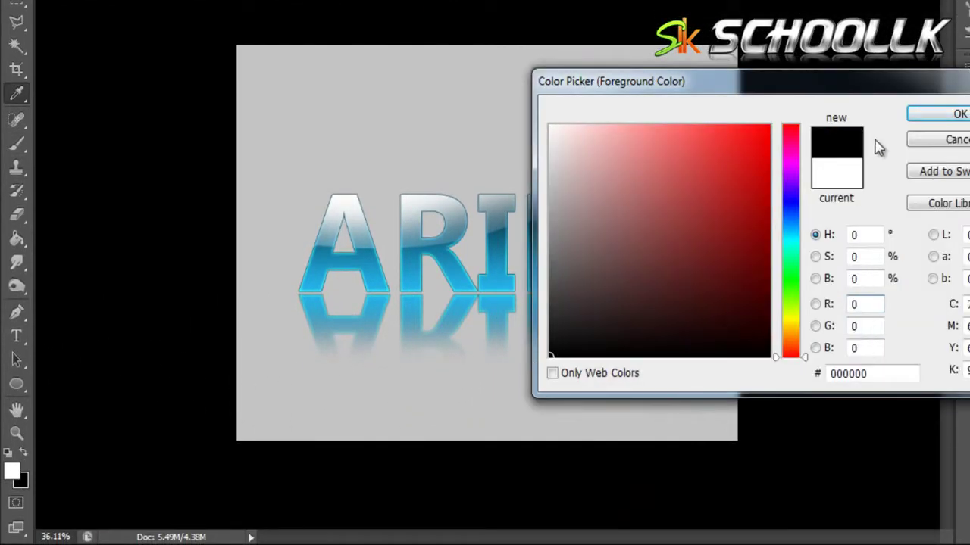
click(958, 114)
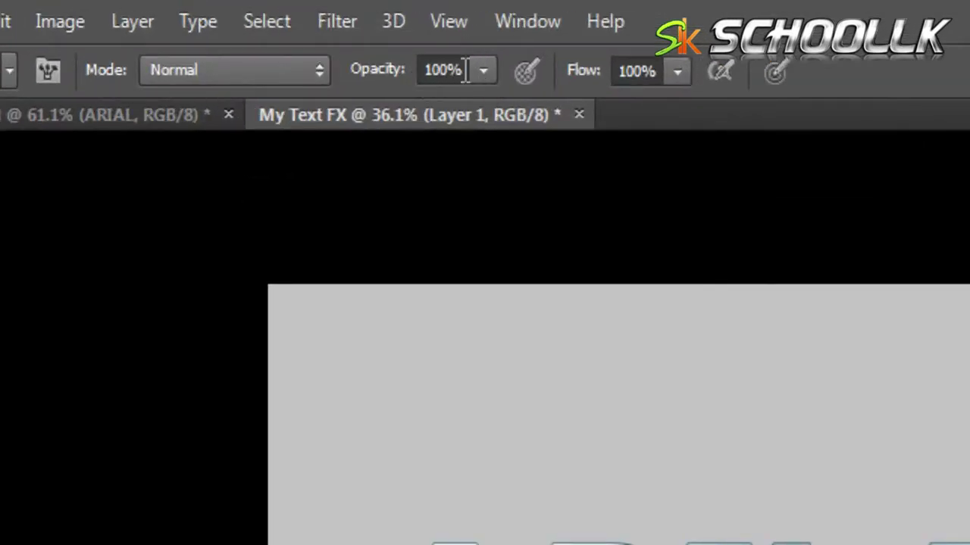
Paint a soft black glow behind the ARILA letters and reflection on Layer 1 with the brush at 50% opacity
click(360, 25)
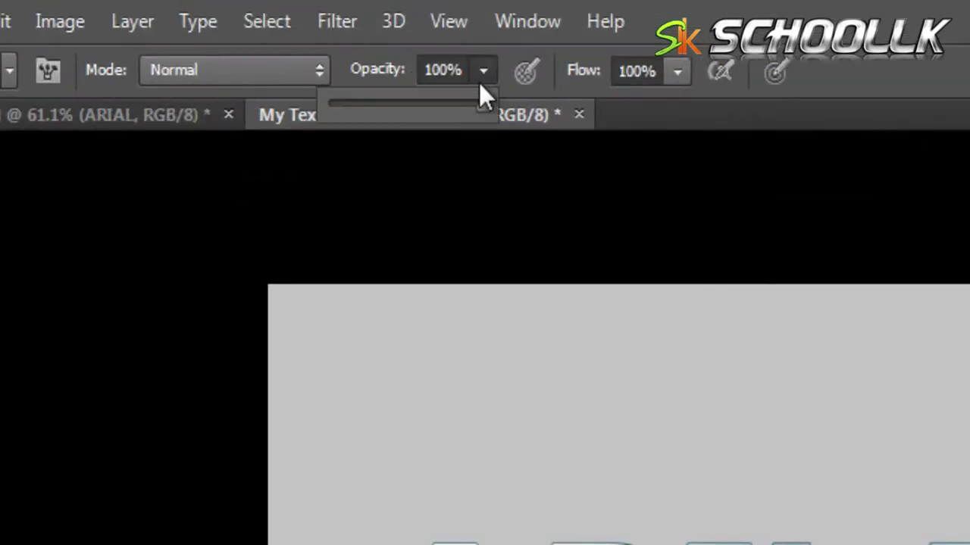
click(406, 106)
click(433, 66)
double_click(433, 67)
text(50)
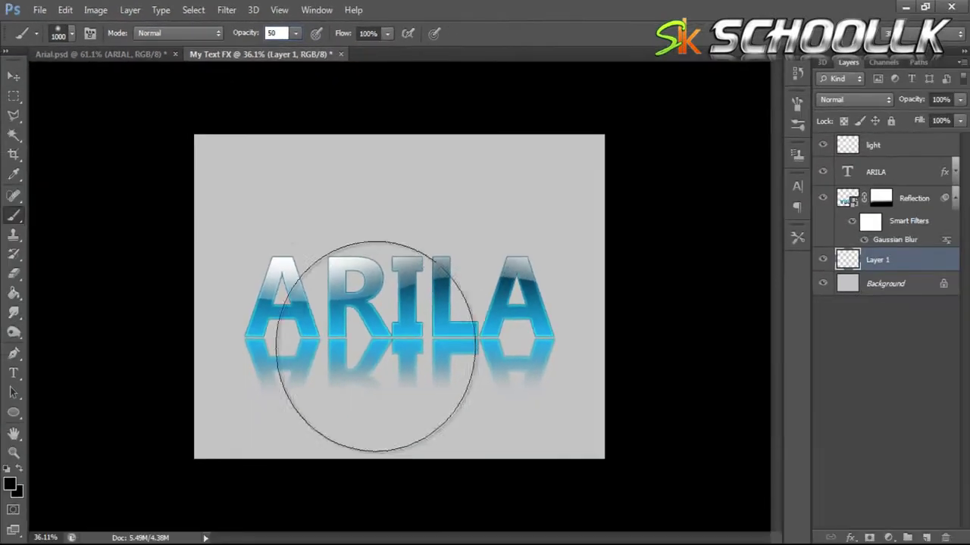
mouse_move(376, 347)
mouse_down()
mouse_move(487, 314)
mouse_move(313, 325)
mouse_move(459, 333)
mouse_move(476, 303)
mouse_up()
mouse_move(349, 320)
mouse_down()
mouse_move(312, 314)
mouse_move(432, 341)
mouse_move(502, 329)
mouse_move(449, 334)
mouse_up()
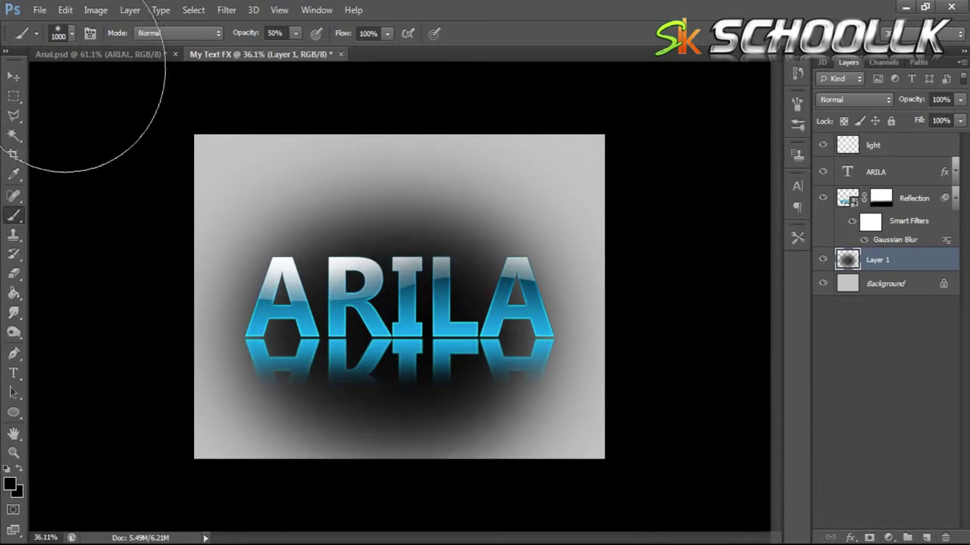
Delete the part of Layer 1's black shading above a horizontal line through the lower part of the letters, then deselect
click(14, 97)
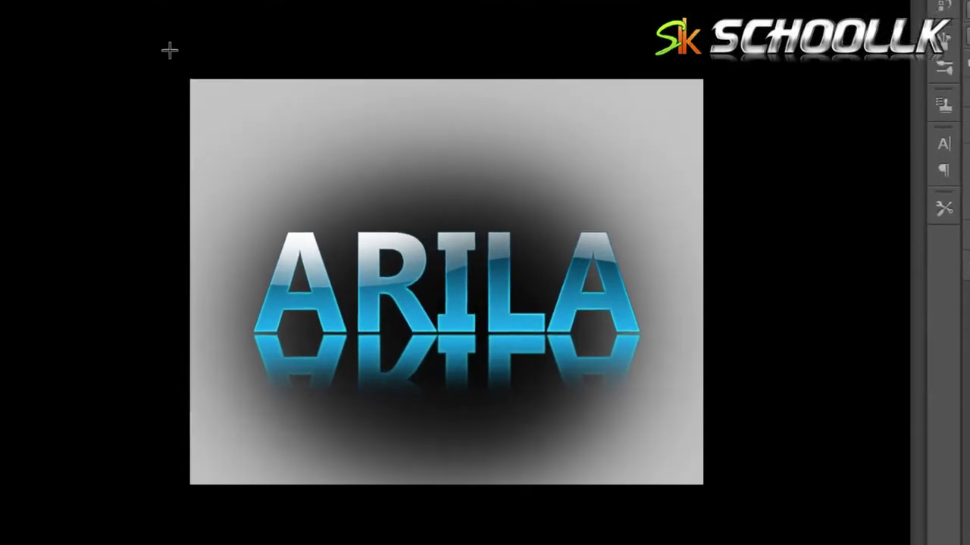
drag(193, 122, 613, 316)
drag(731, 304, 813, 291)
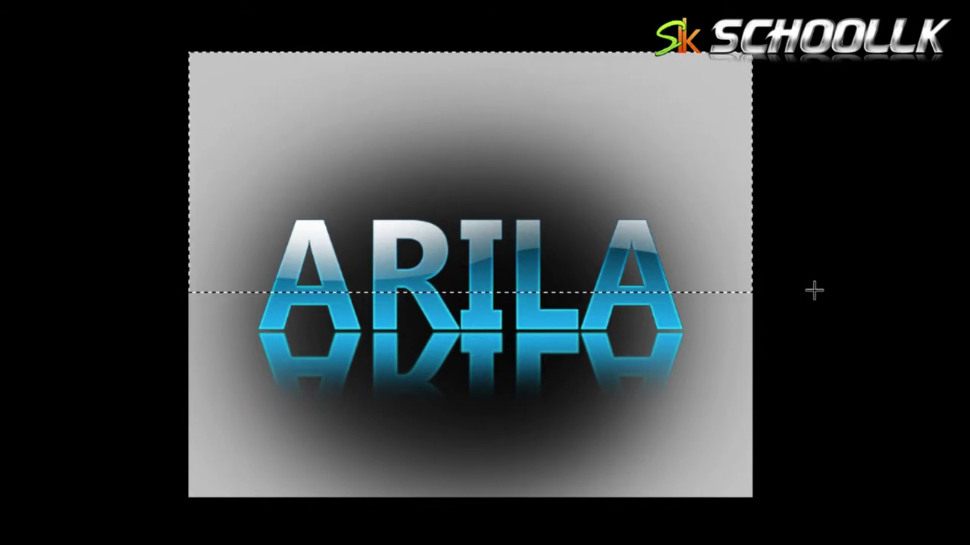
key(Delete)
key(ctrl+d)
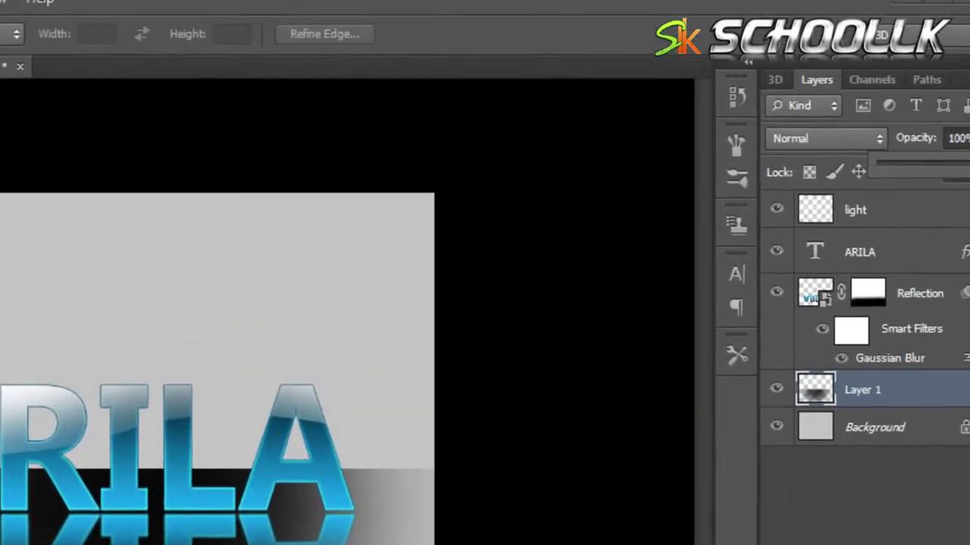
Lower the opacity of Layer 1 to 79% and of the Reflection layer to 25%, then check the result up close
drag(956, 141, 928, 166)
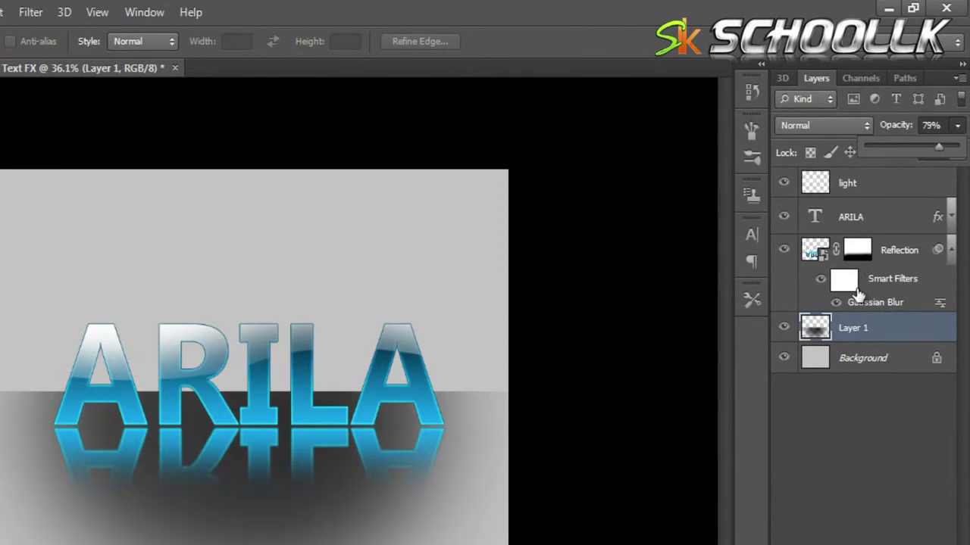
click(905, 251)
drag(957, 127, 888, 152)
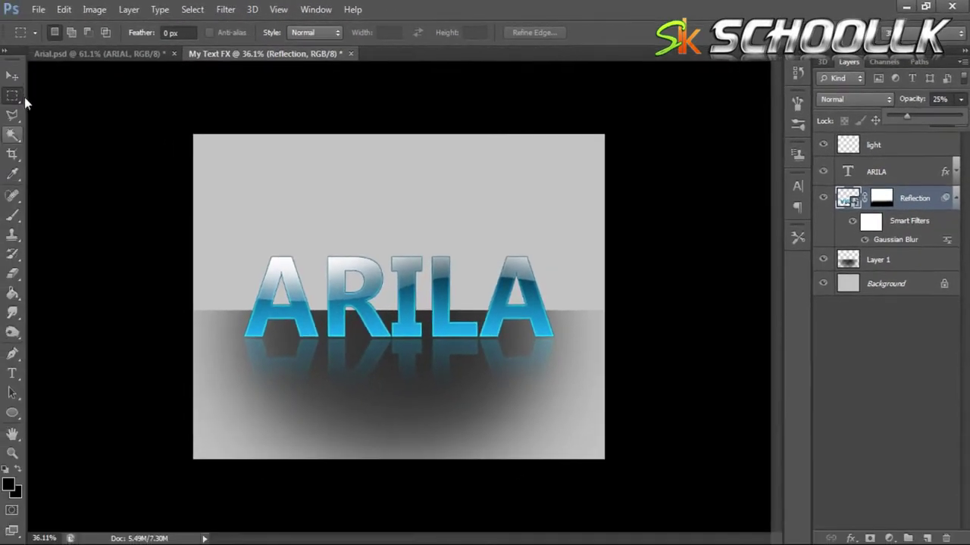
key(v)
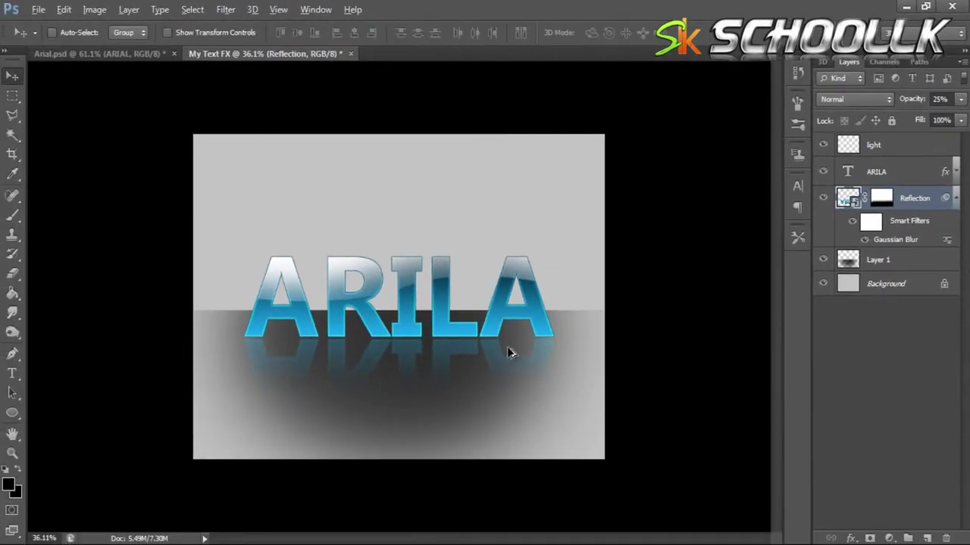
scroll(506, 346, up, 3)
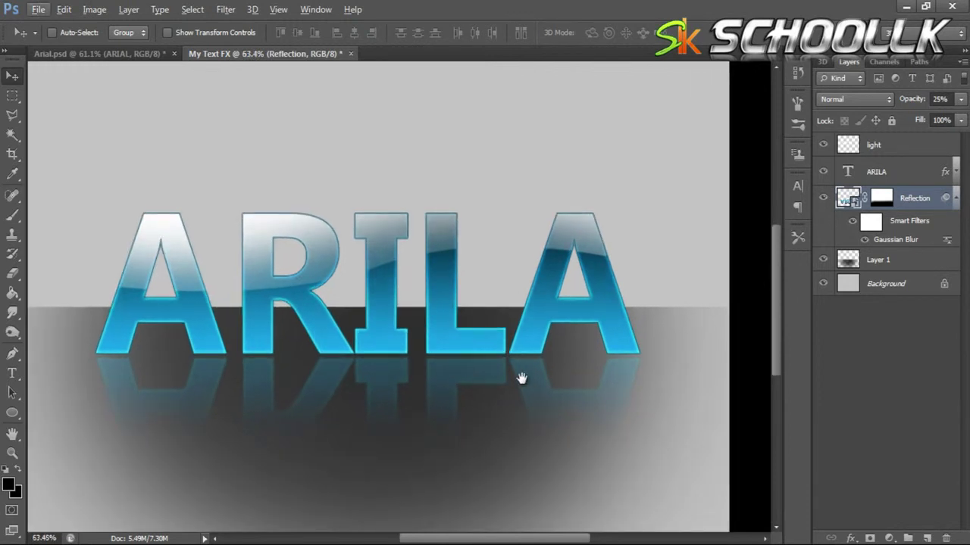
scroll(512, 389, down, 2)
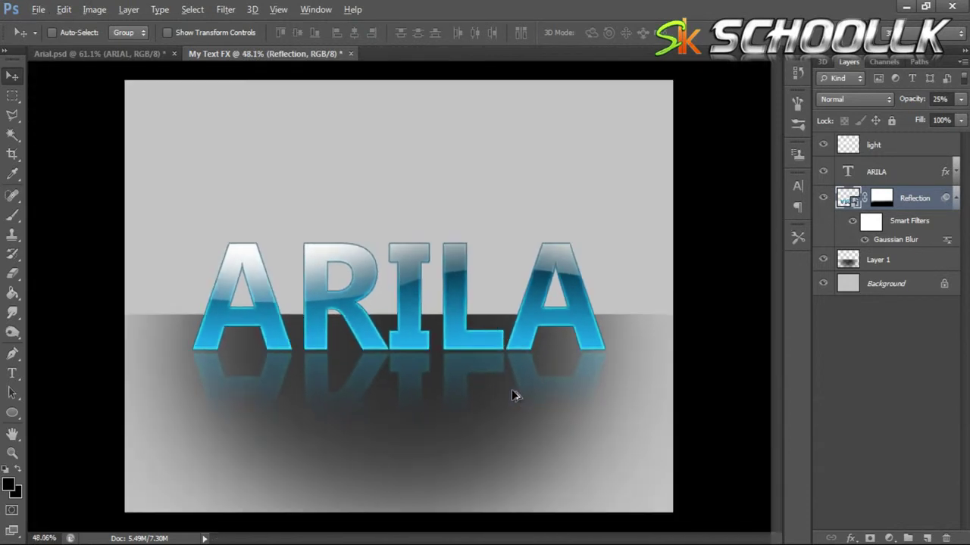